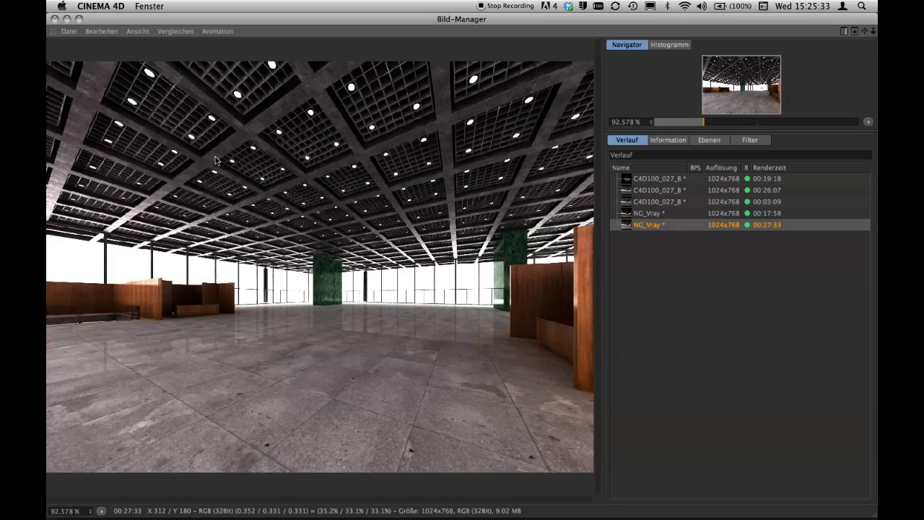
left_click(678, 217)
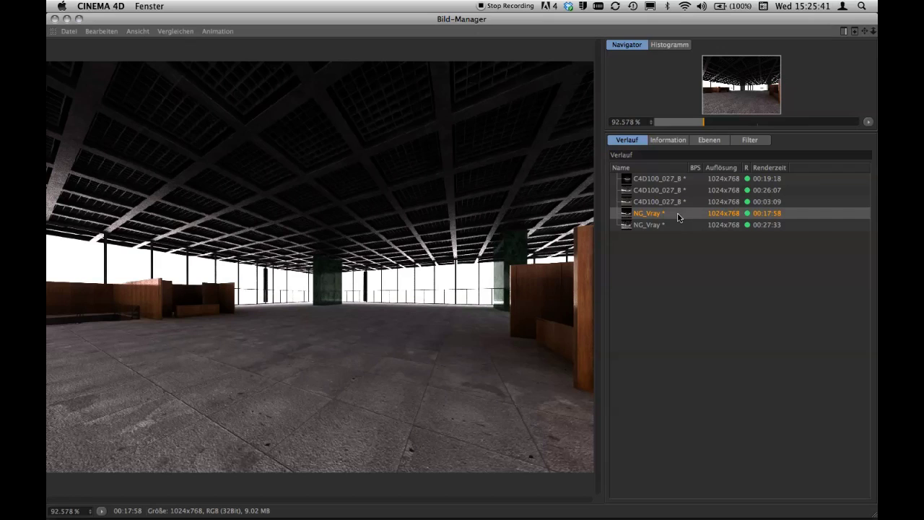
left_click(678, 225)
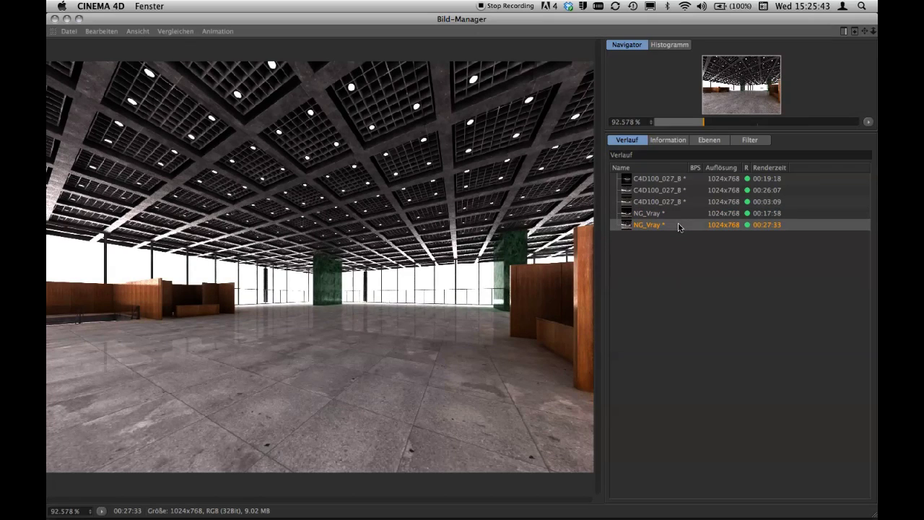
left_click(683, 215)
left_click(685, 225)
left_click(686, 214)
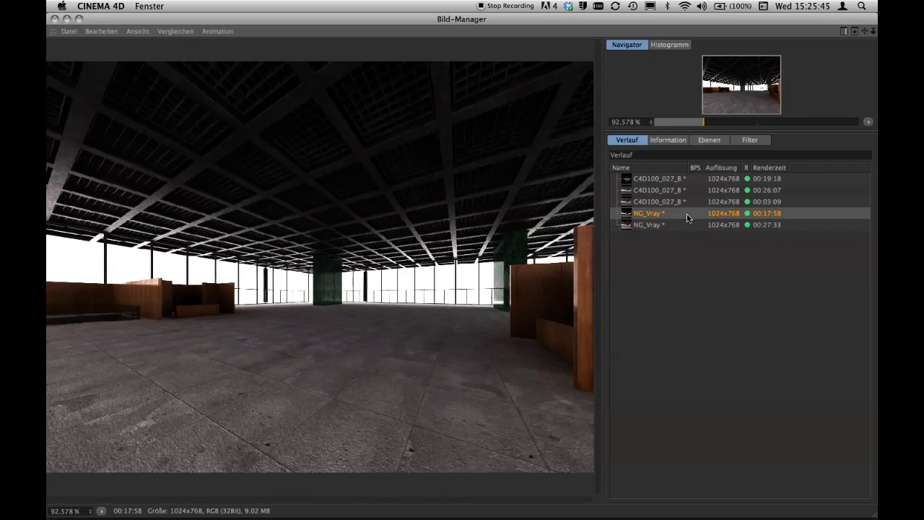
left_click(686, 225)
left_click(686, 214)
left_click(687, 225)
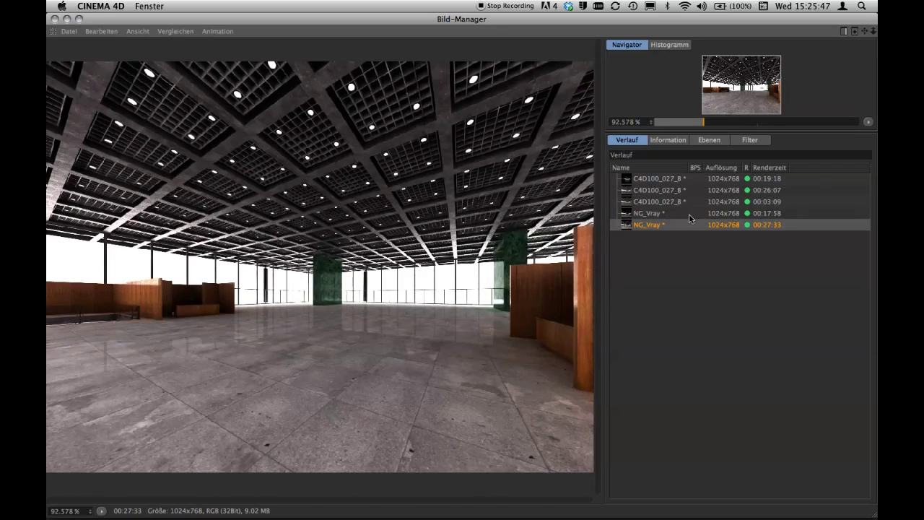
left_click(690, 213)
left_click(690, 224)
left_click(691, 214)
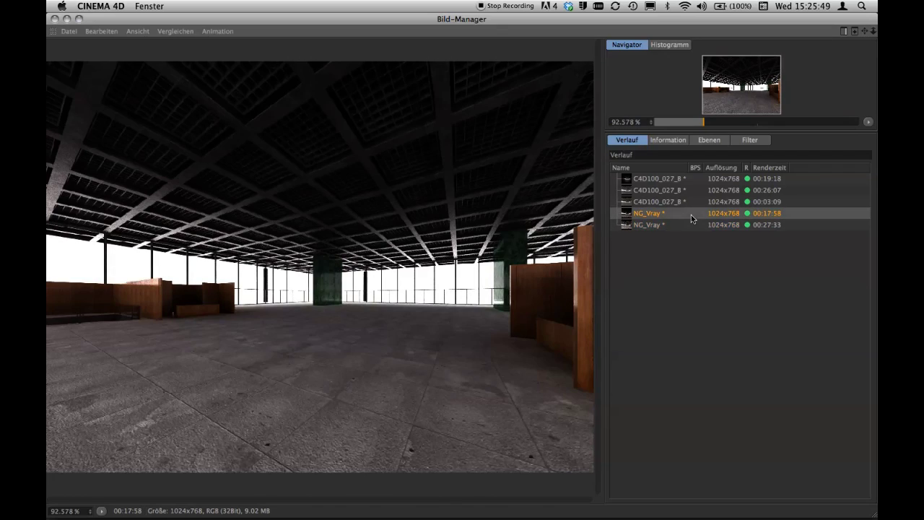
left_click(690, 225)
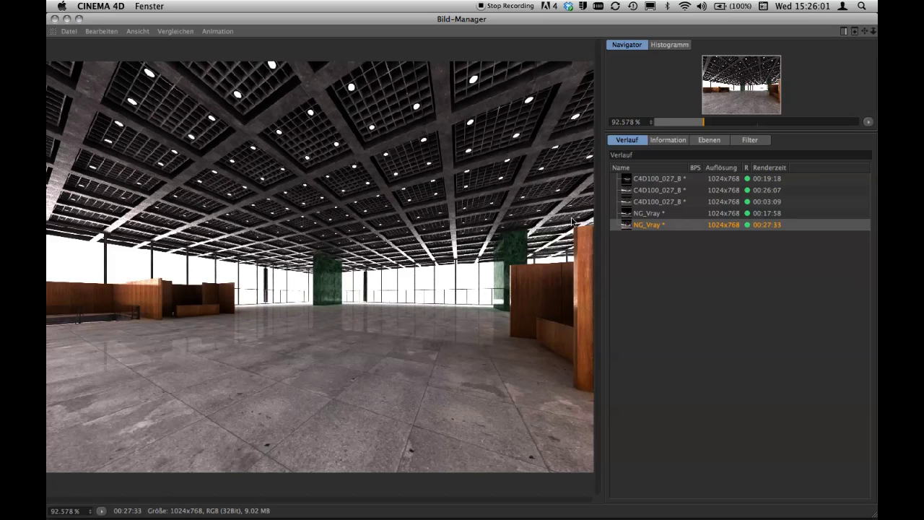
left_click(692, 190)
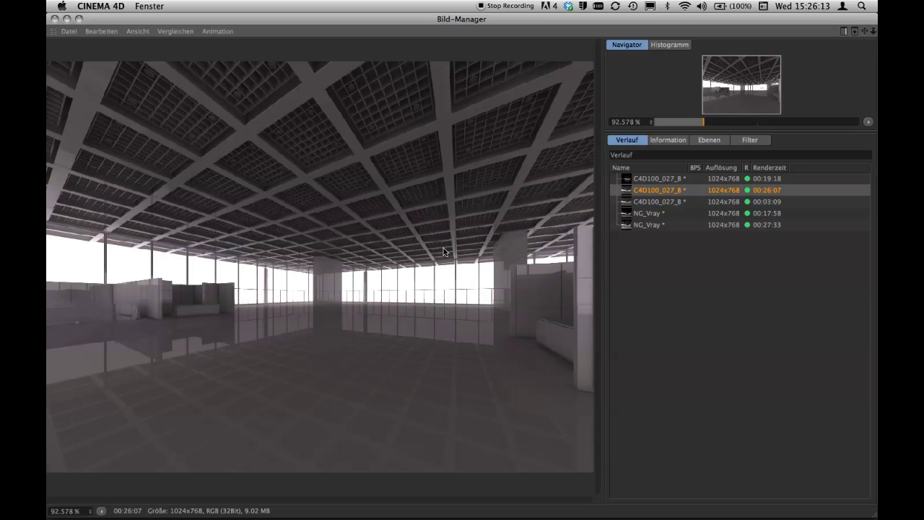
left_click(681, 215)
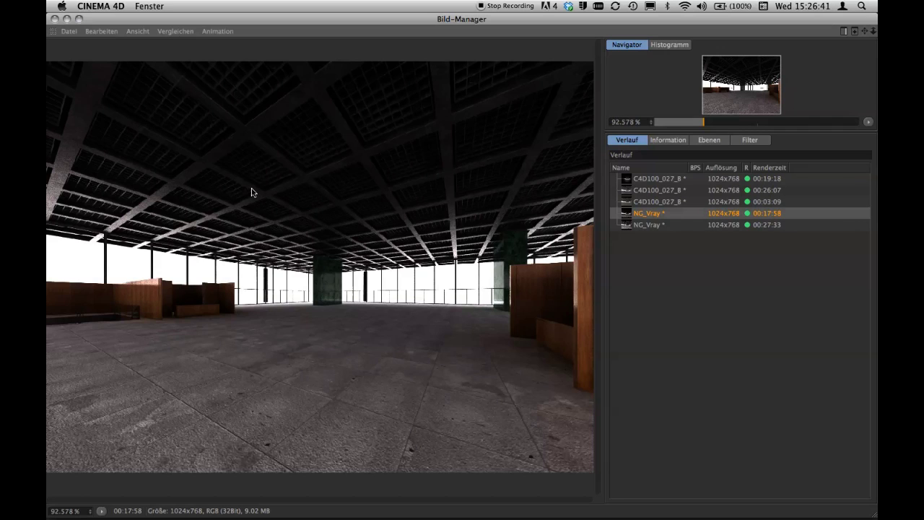
left_click(667, 225)
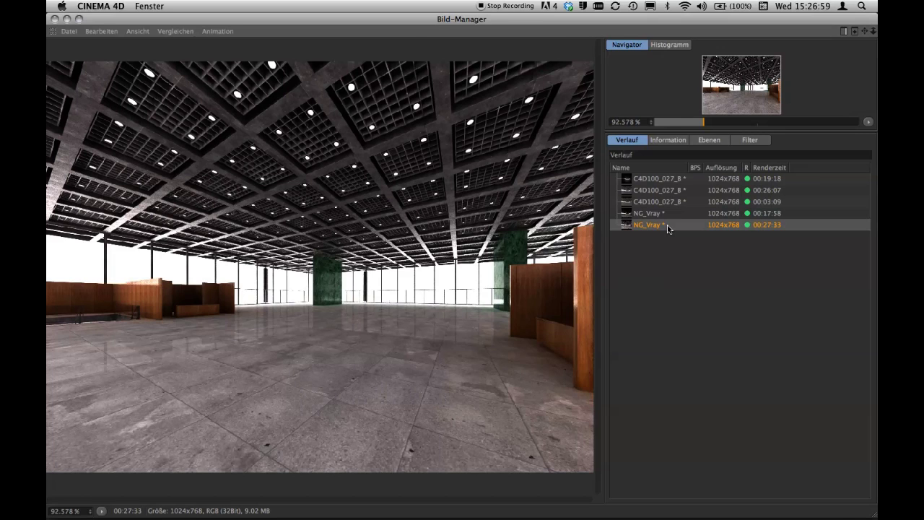
- Close the Bild-Manager and show the Basis properties of the dark VrayAdvancedMaterial.1
key("super+w")
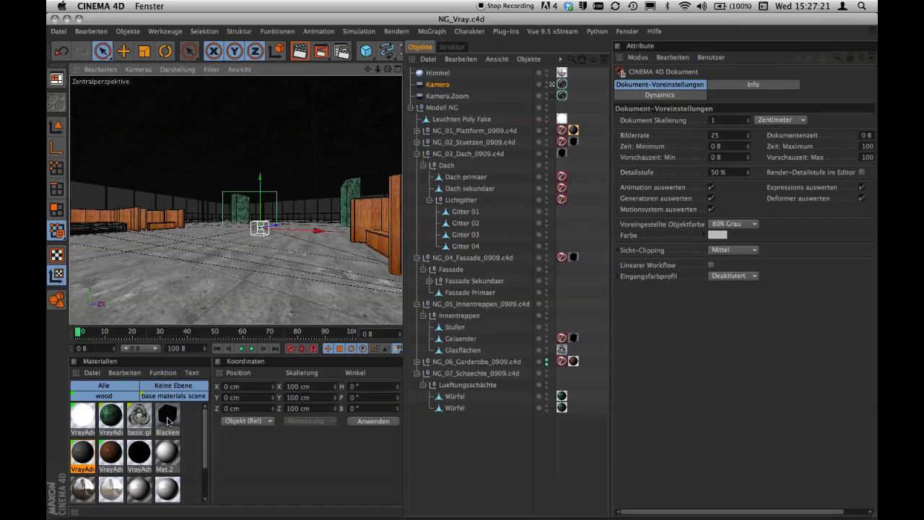
left_click(167, 418)
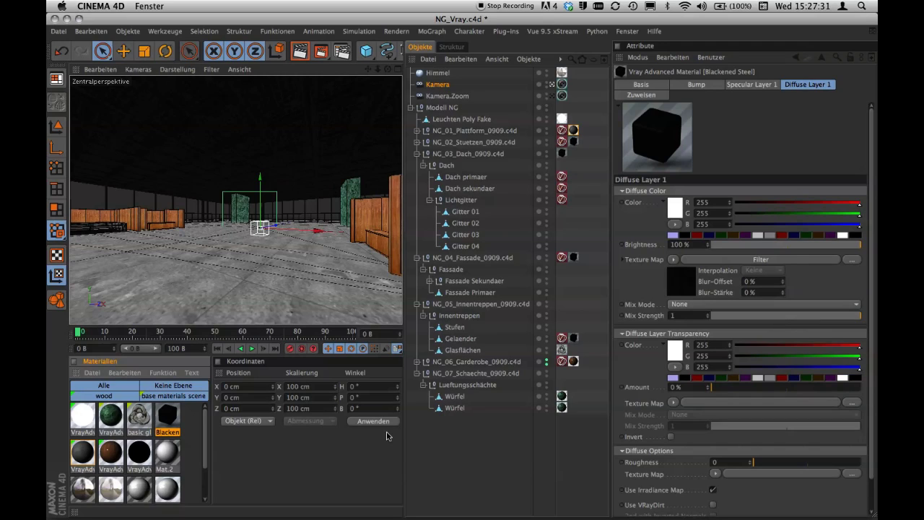
left_click(84, 454)
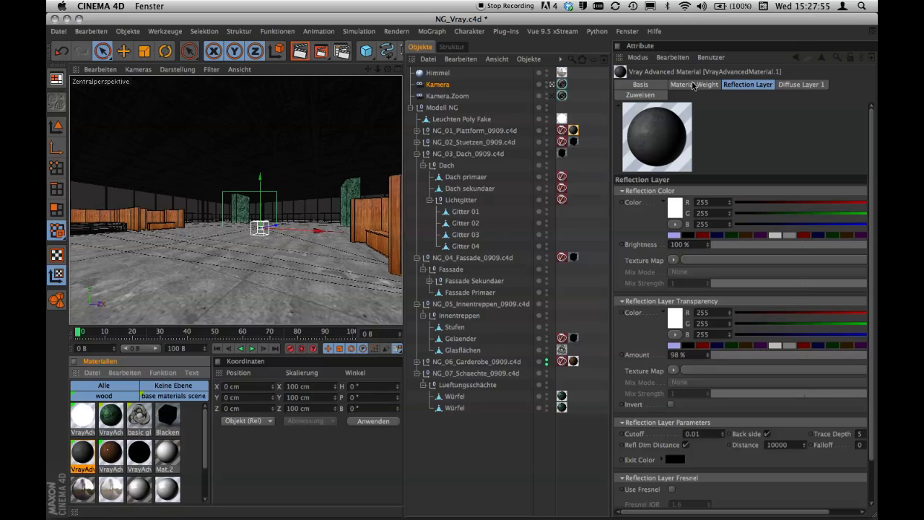
left_click(656, 88)
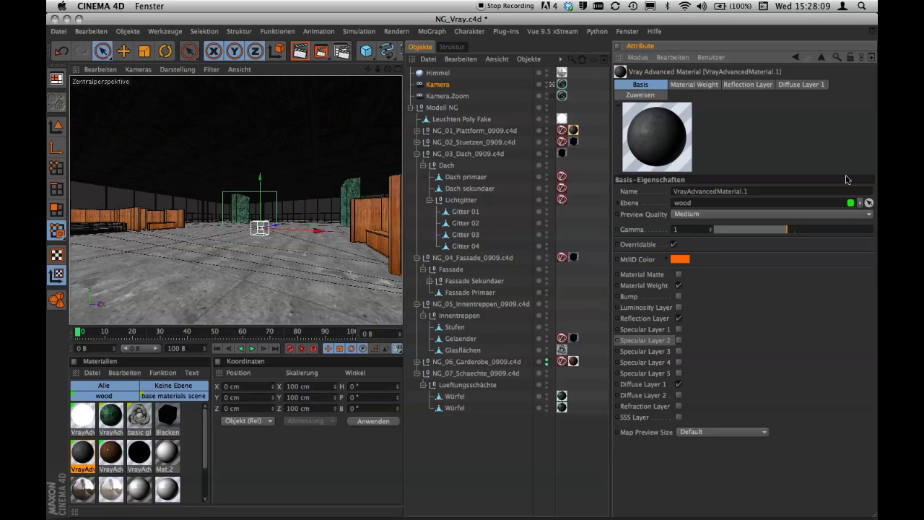
- Inspect VrayAdvancedMaterial.1's Diffuse Layer 1 and its Filter texture wrapping granite.jpg
left_click(806, 84)
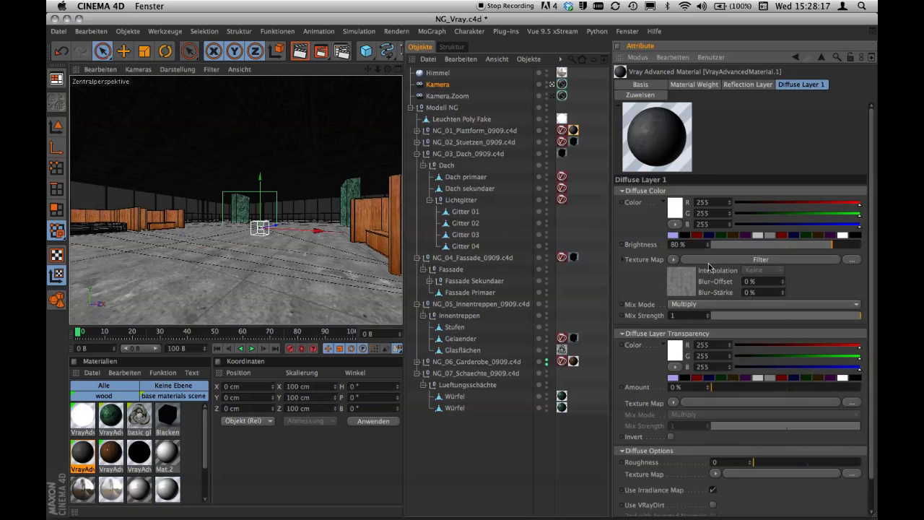
left_click(672, 260)
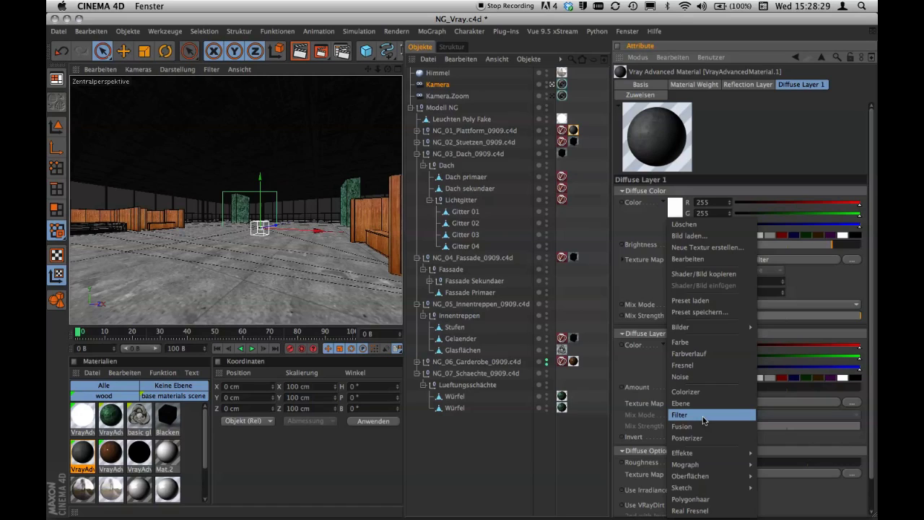
left_click(704, 420)
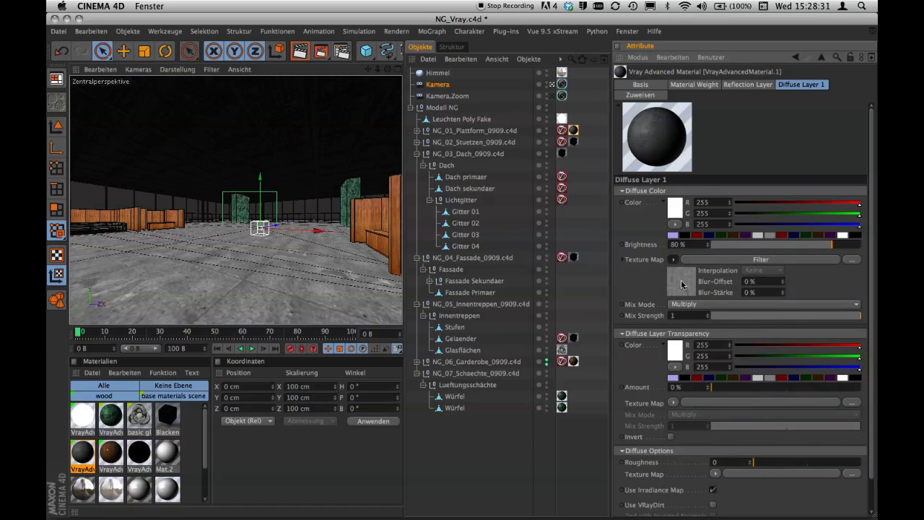
left_click(683, 285)
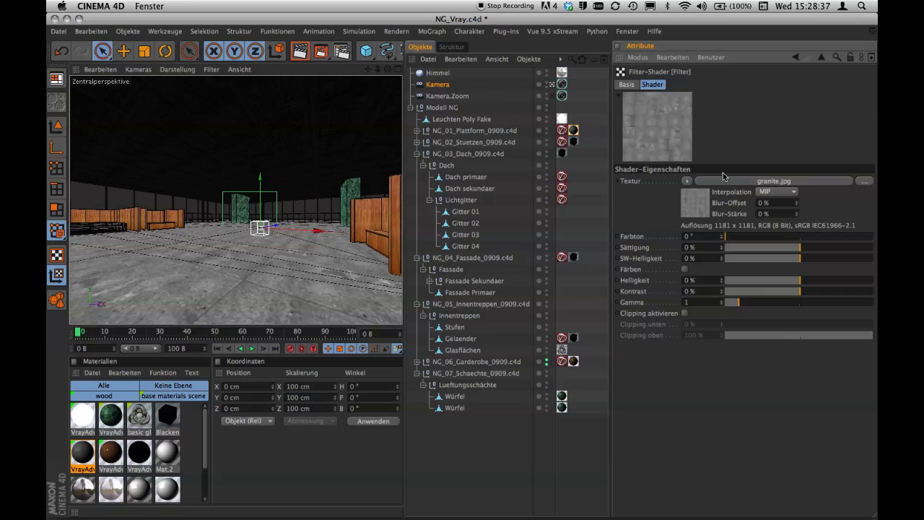
left_click(687, 181)
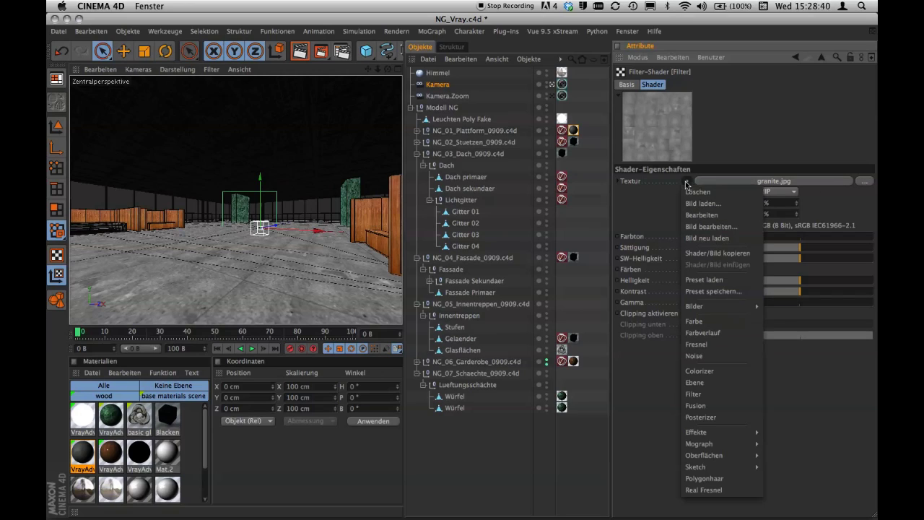
left_click(651, 207)
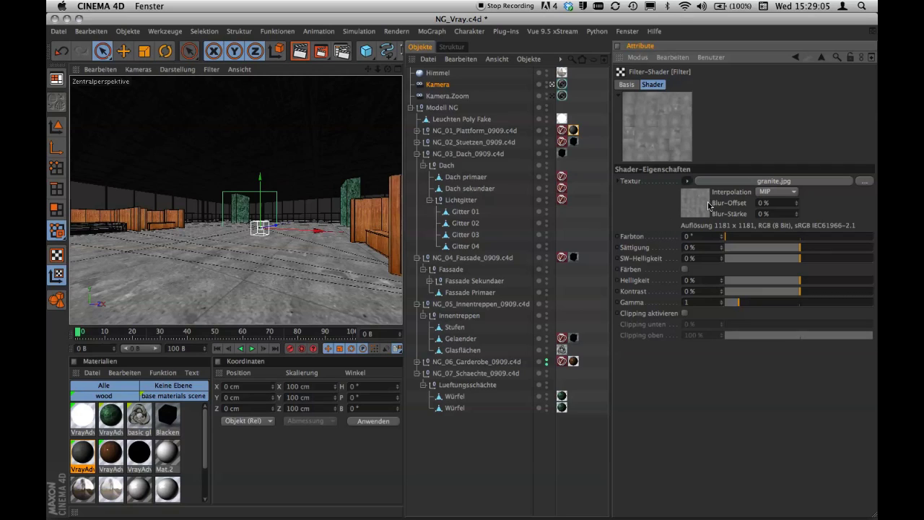
left_click(796, 60)
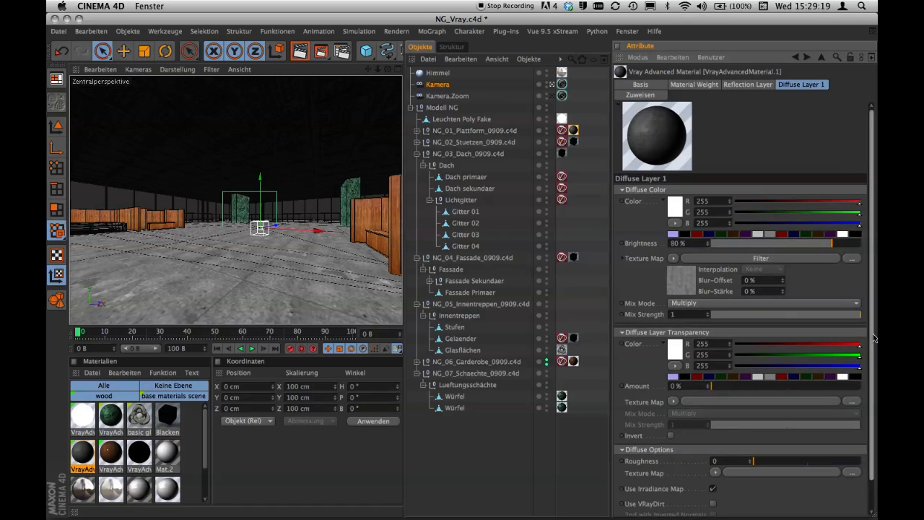
- Collapse Diffuse Layer Transparency and Diffuse Options, then show the Reflection Layer (98% transparency, trace depth 5)
scroll(875, 364, "down", 3)
scroll(875, 383, "up", 3)
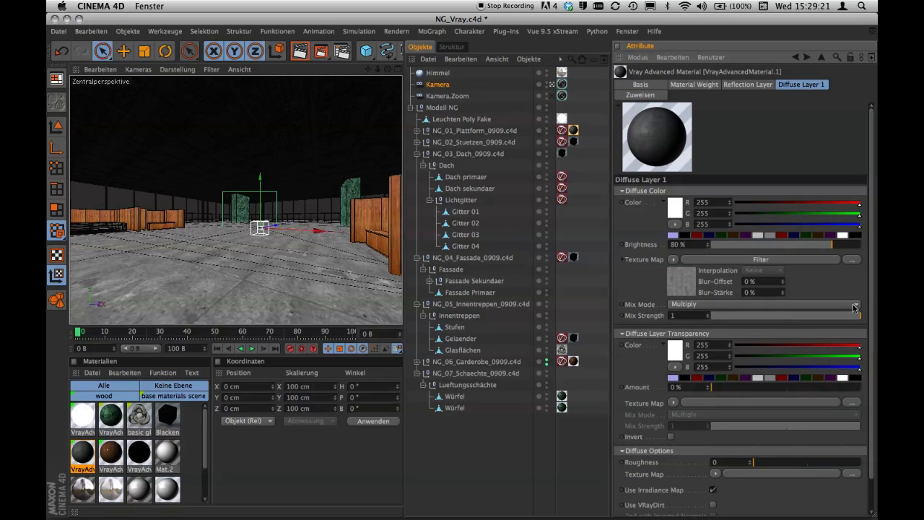
left_click(623, 334)
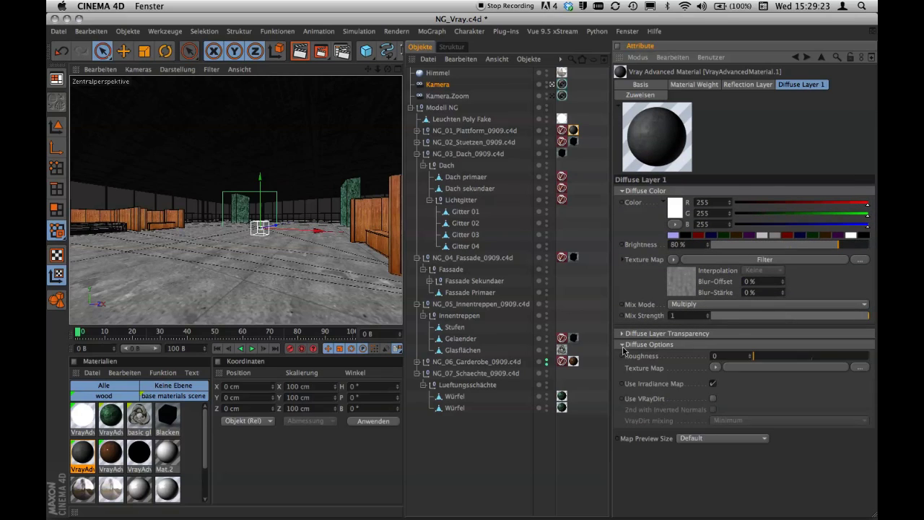
left_click(623, 345)
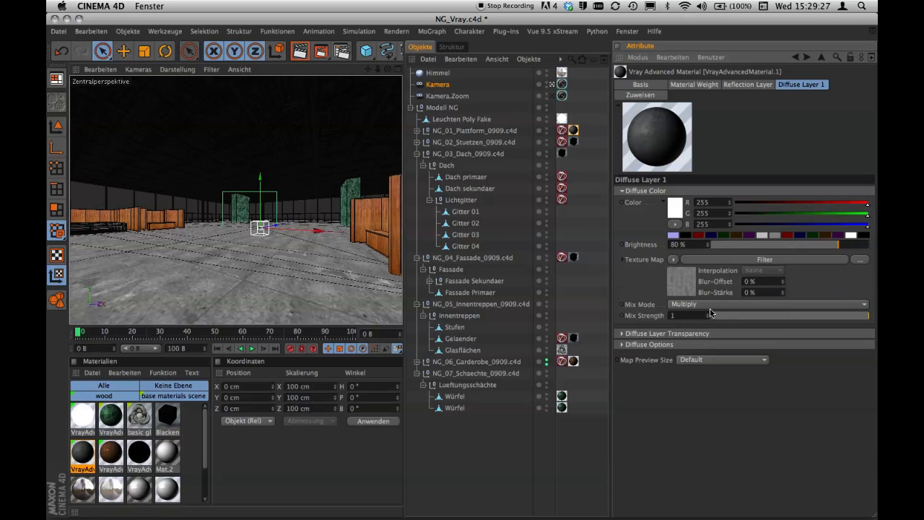
left_click(746, 84)
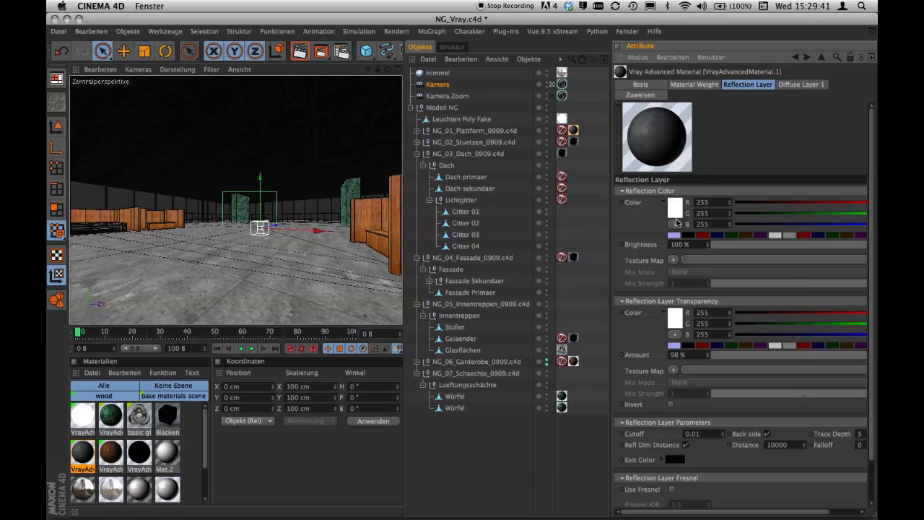
left_click(746, 90)
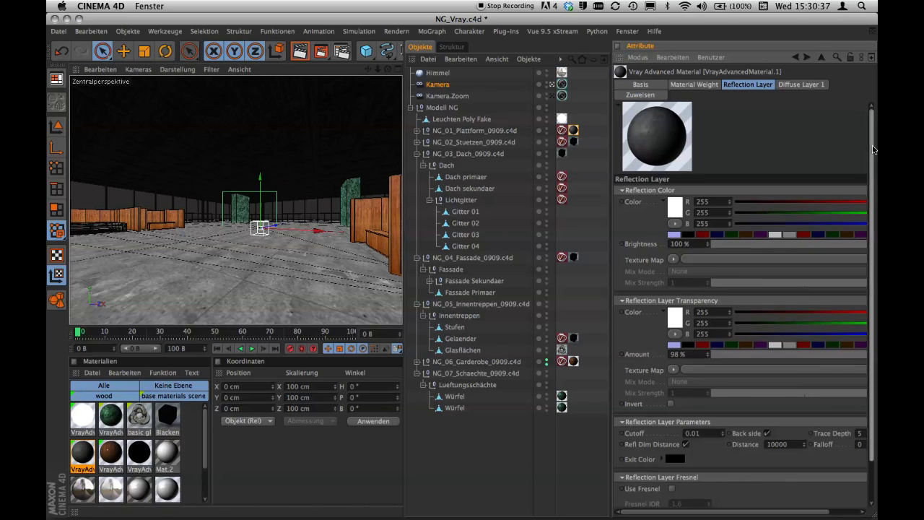
- Collapse the Reflection Fresnel section and show the material's Cubic-mapped texture tag with 0.278 tiling
scroll(830, 217, "down", 3)
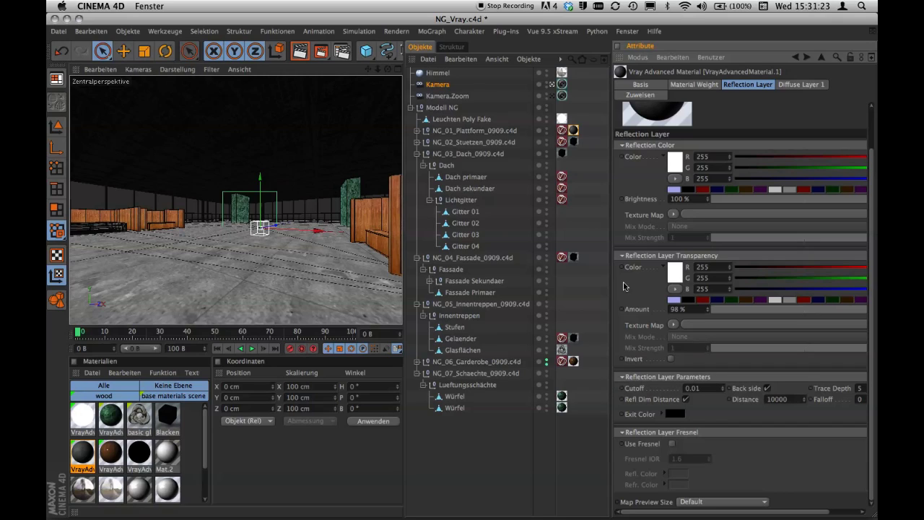
left_click(621, 433)
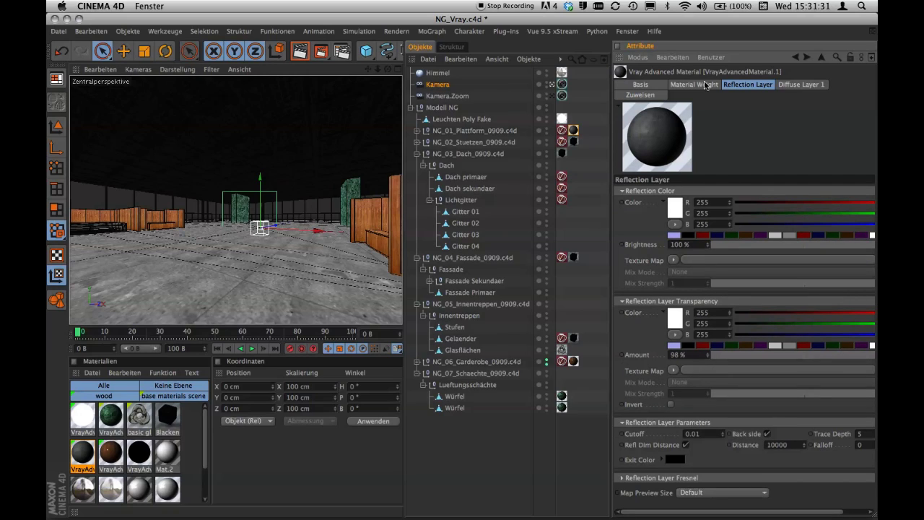
left_click(786, 87)
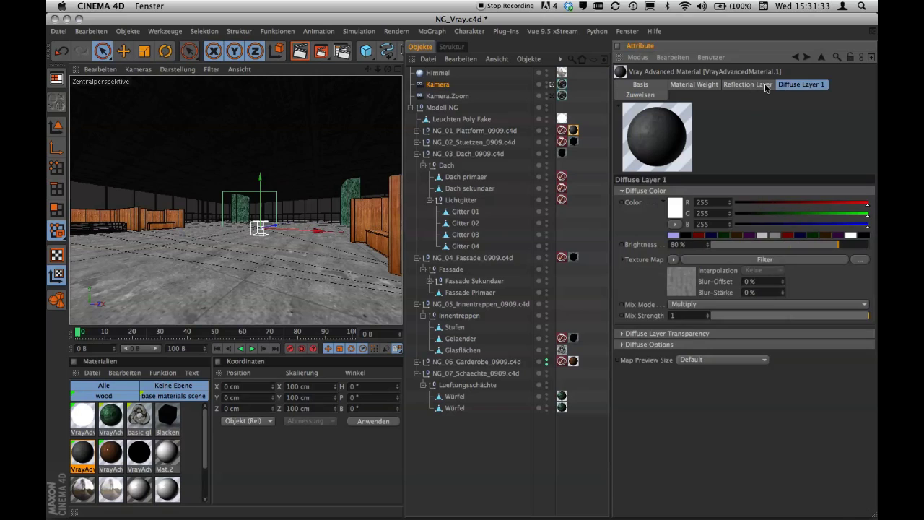
left_click(749, 86)
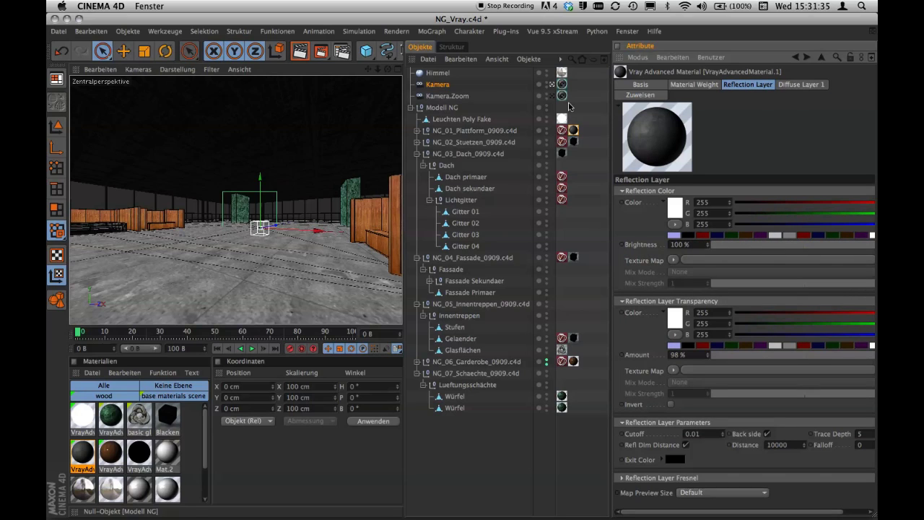
left_click(573, 130)
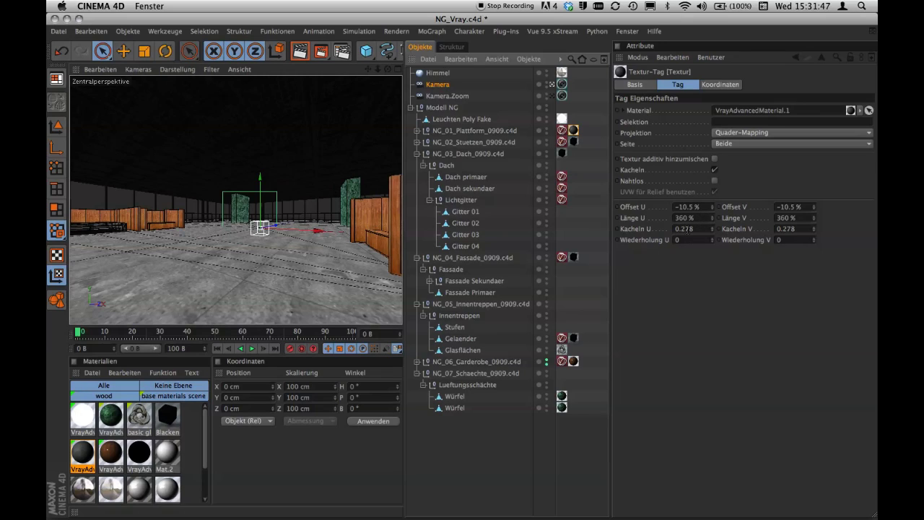
- Open Blackened Steel from the NG_02_Stuetzen tag and show its Bump layer at -0.02 cm
left_click(573, 143)
double_click(574, 144)
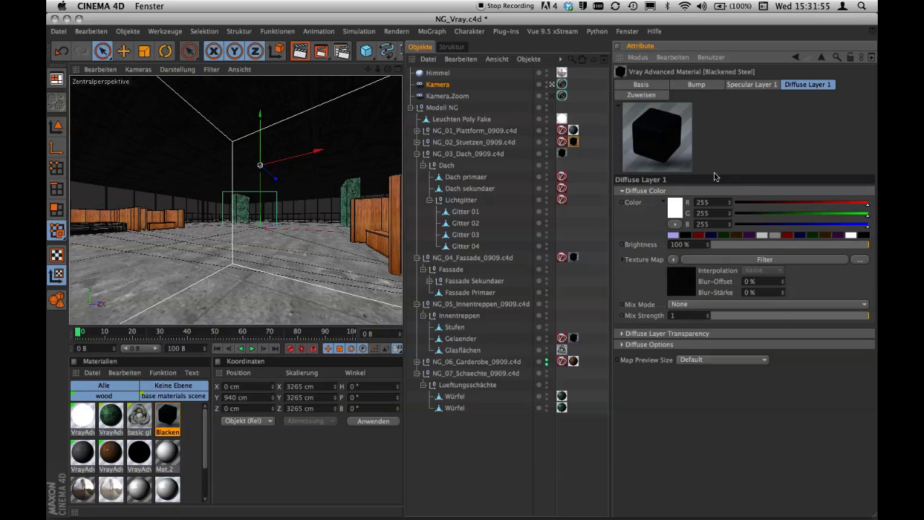
left_click(711, 87)
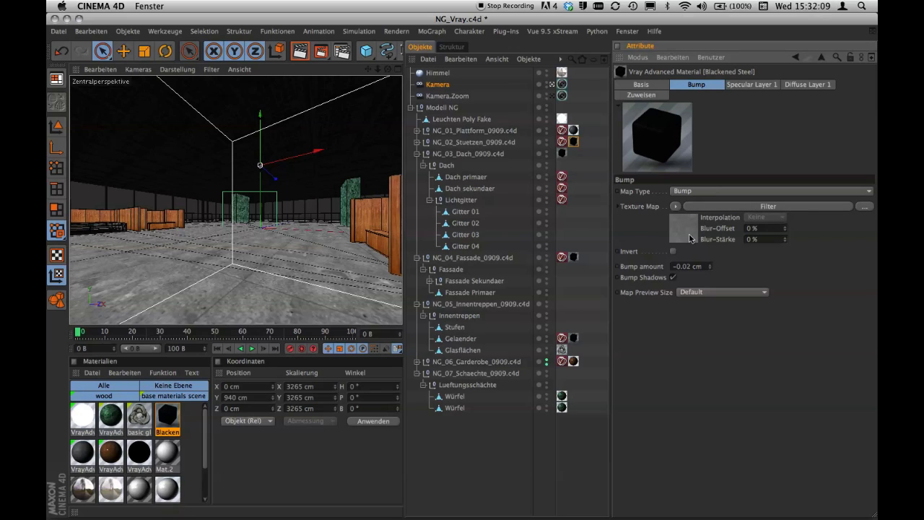
left_click(688, 232)
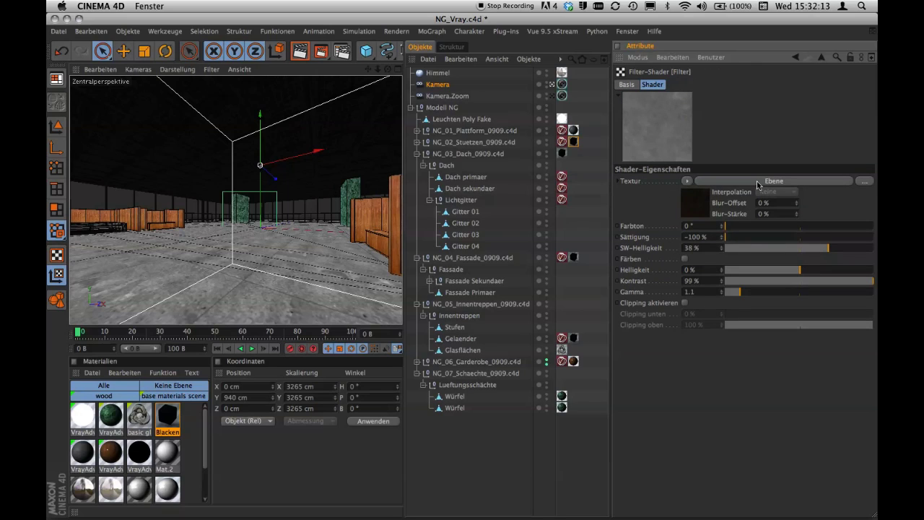
left_click(700, 208)
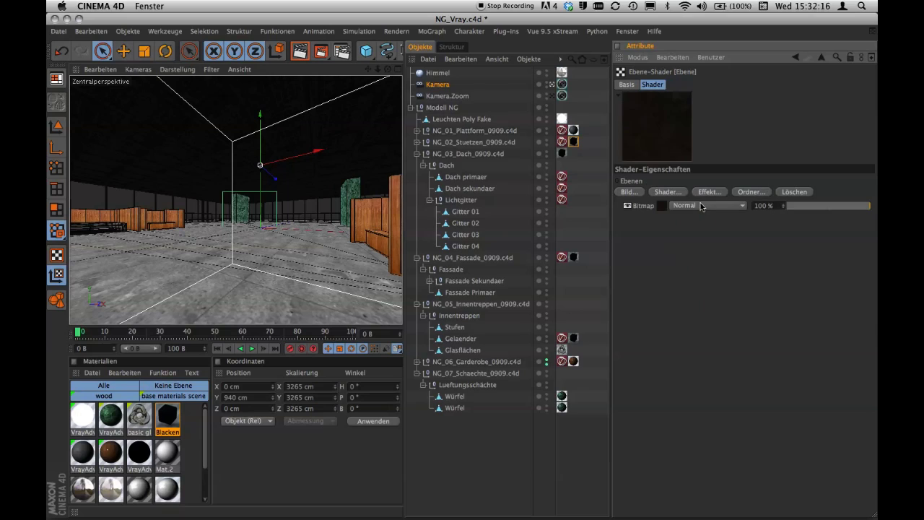
left_click(661, 208)
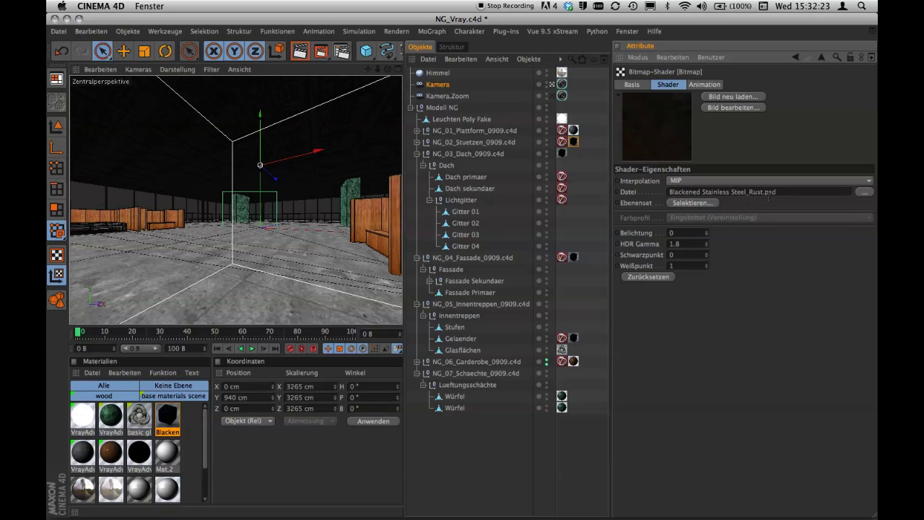
left_click(695, 204)
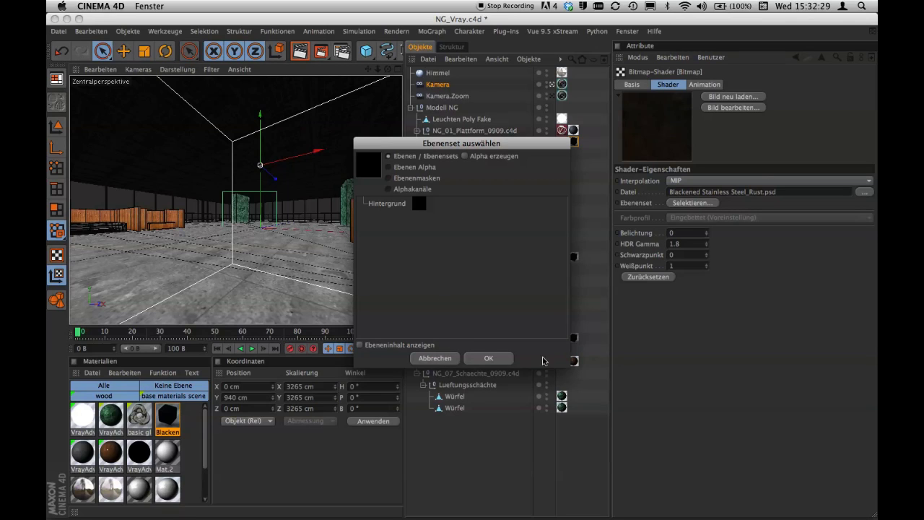
left_click(505, 360)
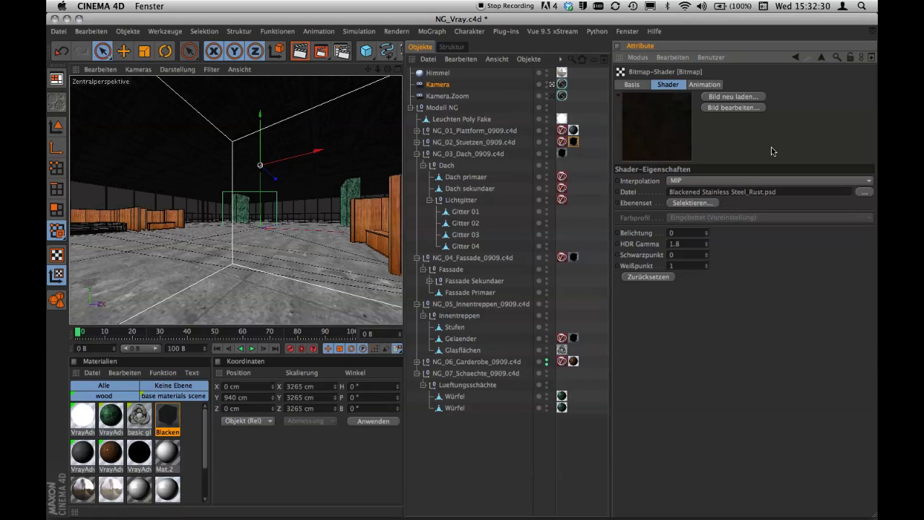
left_click(796, 58)
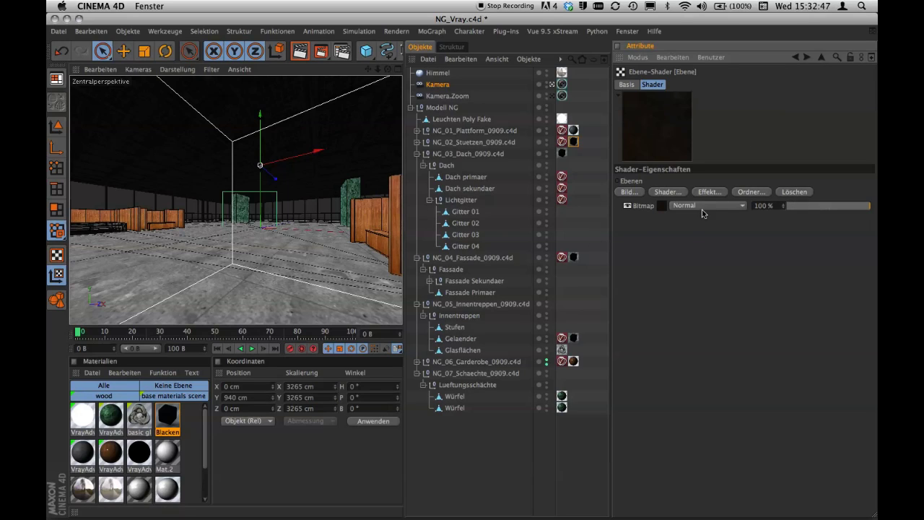
left_click(796, 58)
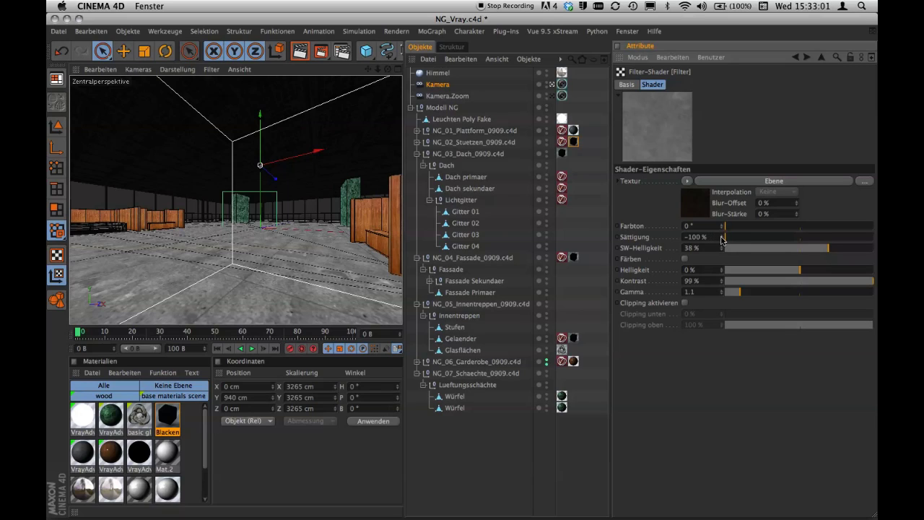
left_click_drag(721, 239, 821, 238)
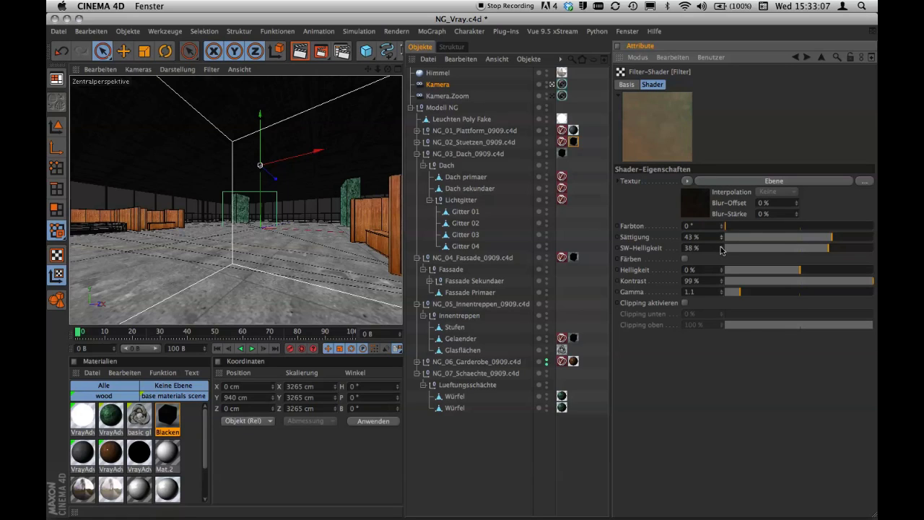
left_click_drag(721, 237, 720, 355)
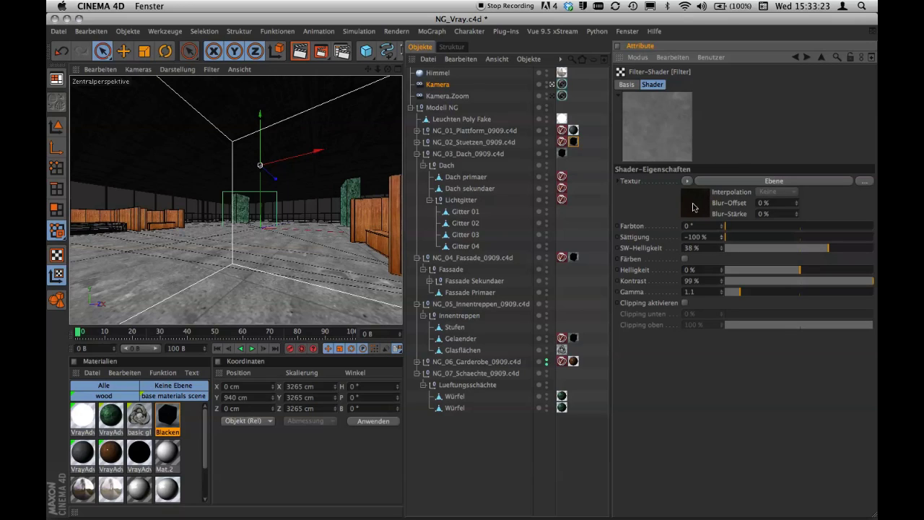
left_click(794, 58)
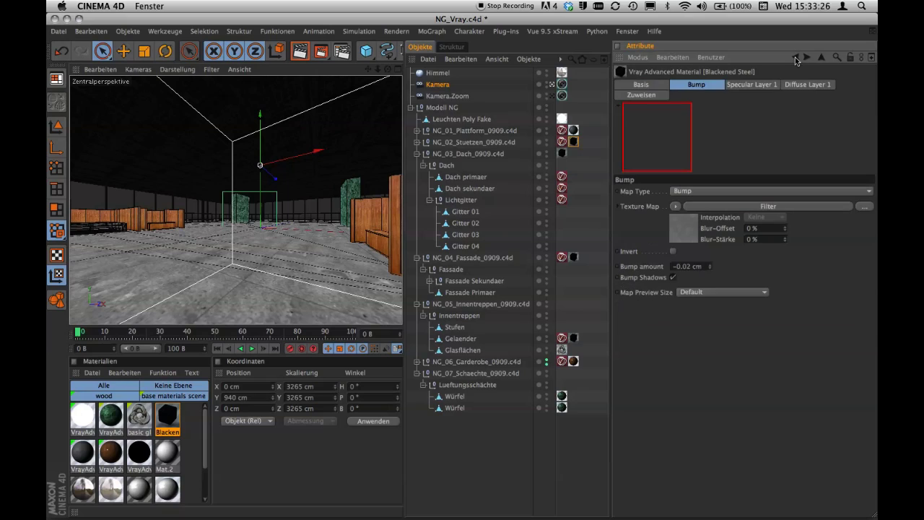
- Review Blackened Steel's Specular Layer 1, then show its Diffuse Layer 1 with the Filter texture
left_click(767, 85)
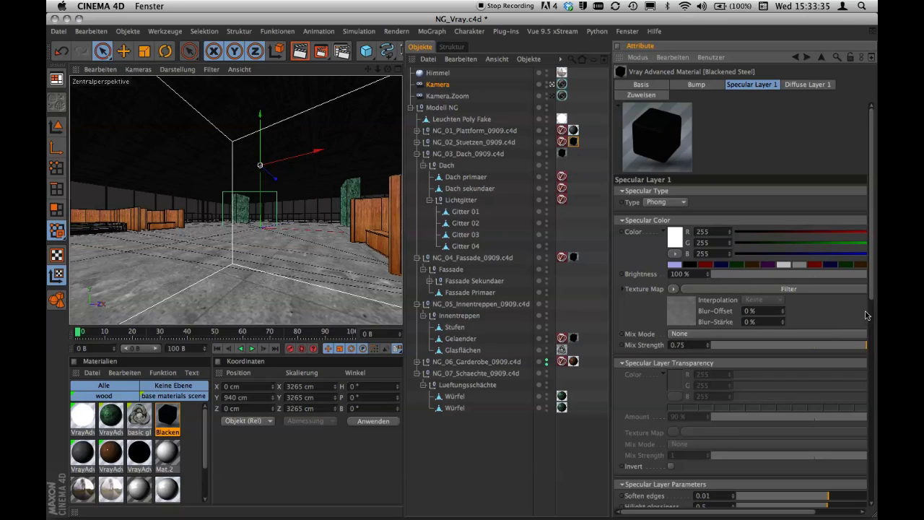
scroll(873, 318, "down", 3)
left_click_drag(874, 318, 873, 334)
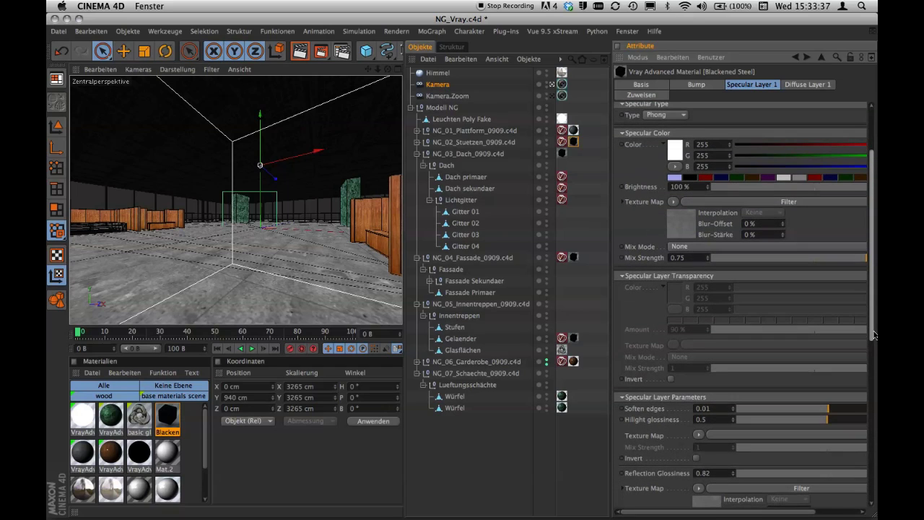
scroll(874, 334, "up", 5)
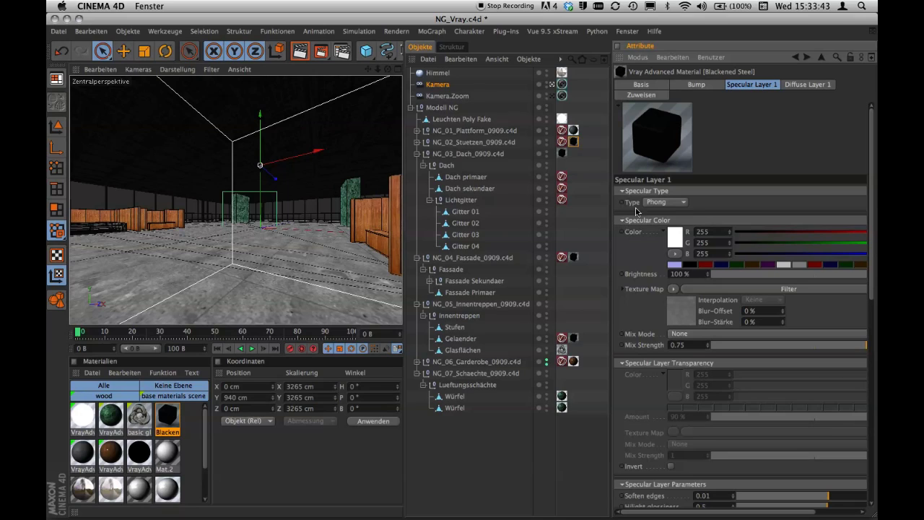
left_click(811, 85)
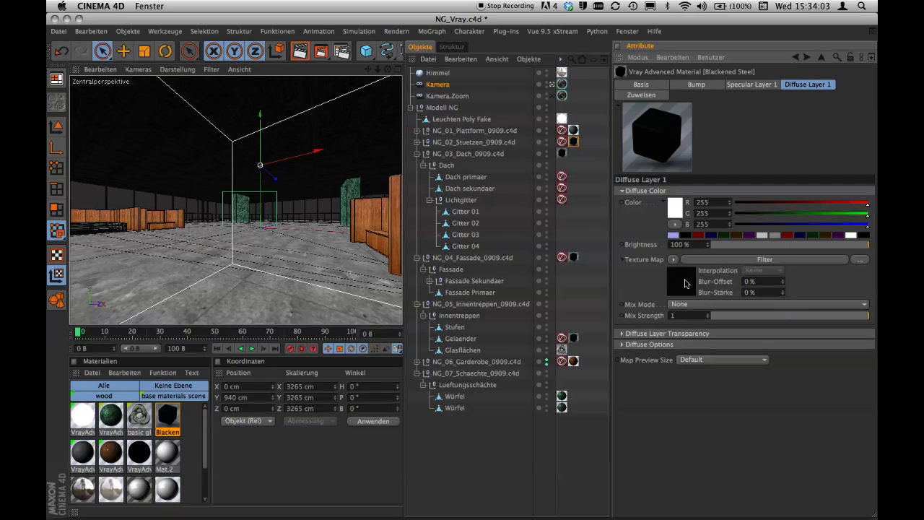
- Inspect the Filter shaders on Blackened Steel's diffuse and bump textures, returning to the Bump layer
left_click(685, 283)
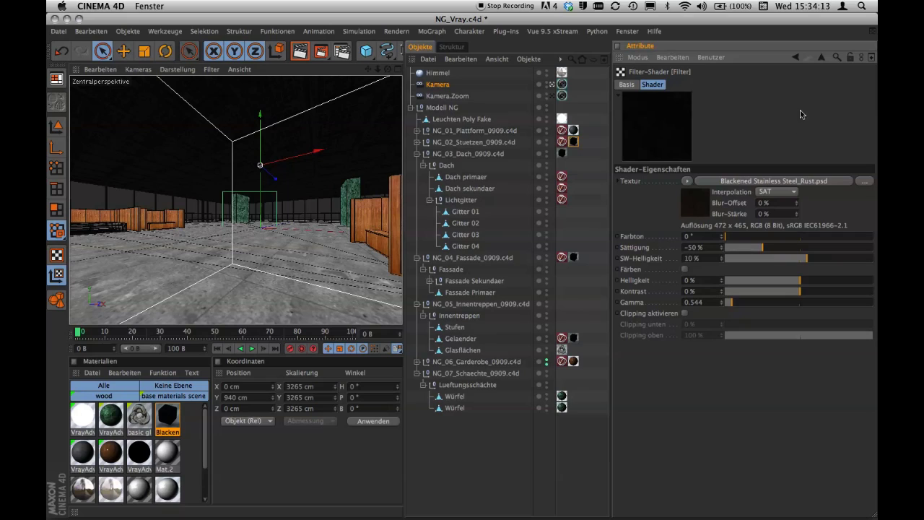
left_click(798, 58)
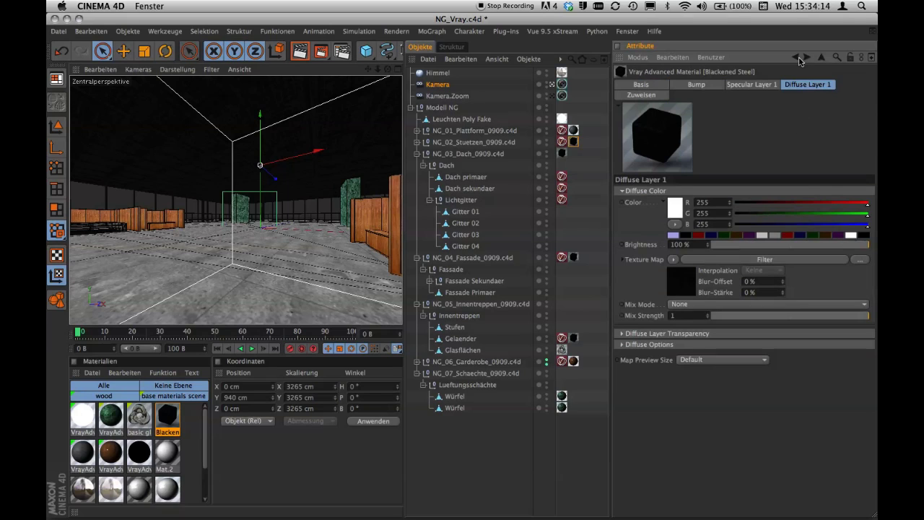
left_click(711, 85)
left_click(689, 222)
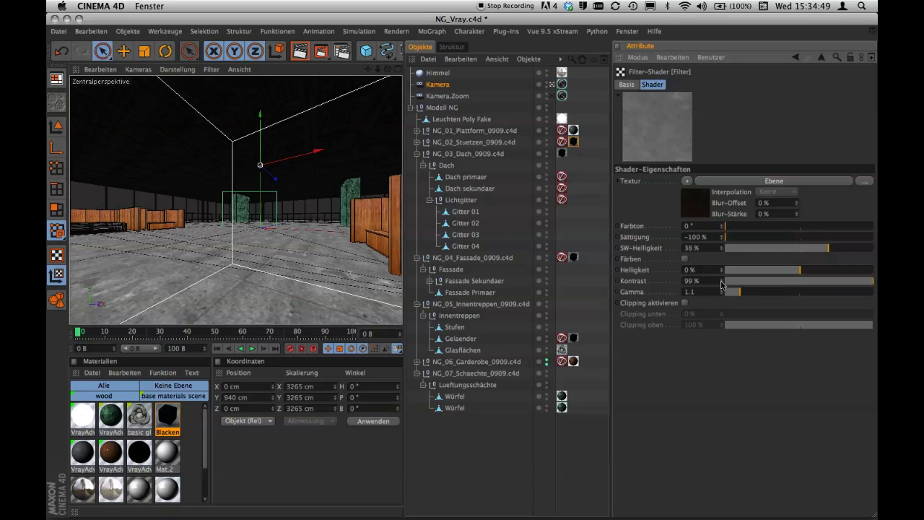
left_click(797, 57)
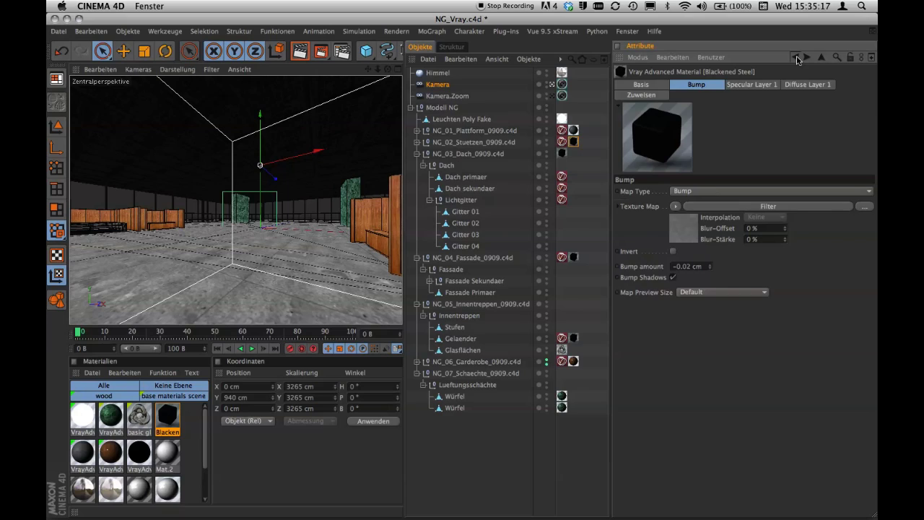
- Reopen Blackened Steel's diffuse Filter shader on Blackened Stainless Steel_Rust.psd (-50% saturation, 0.544 gamma)
left_click(796, 57)
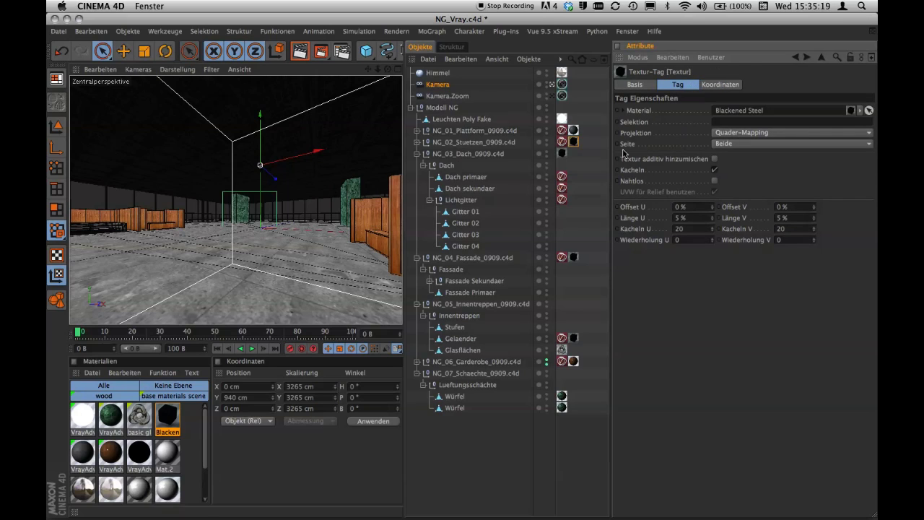
double_click(574, 141)
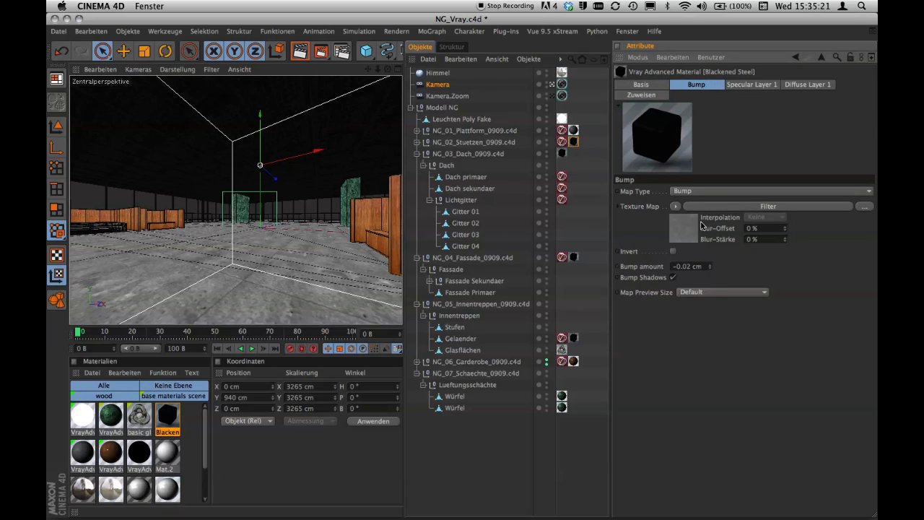
left_click(812, 88)
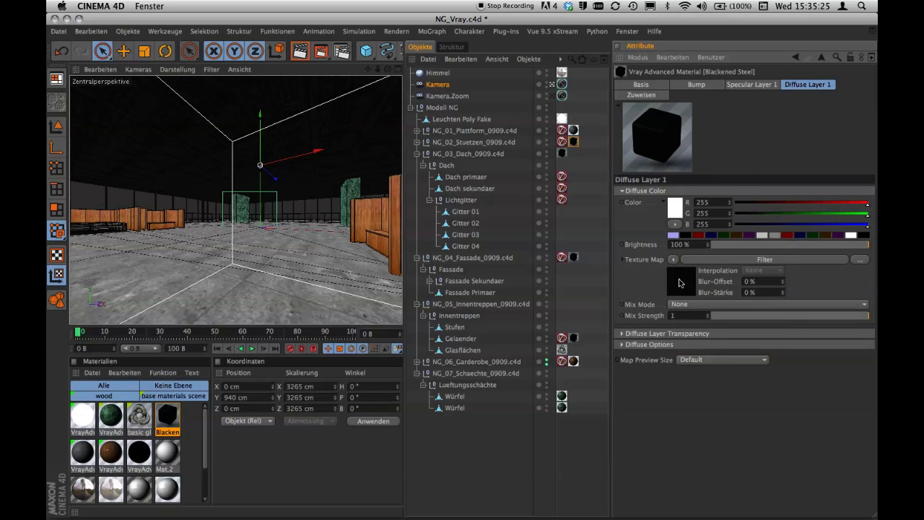
left_click(678, 283)
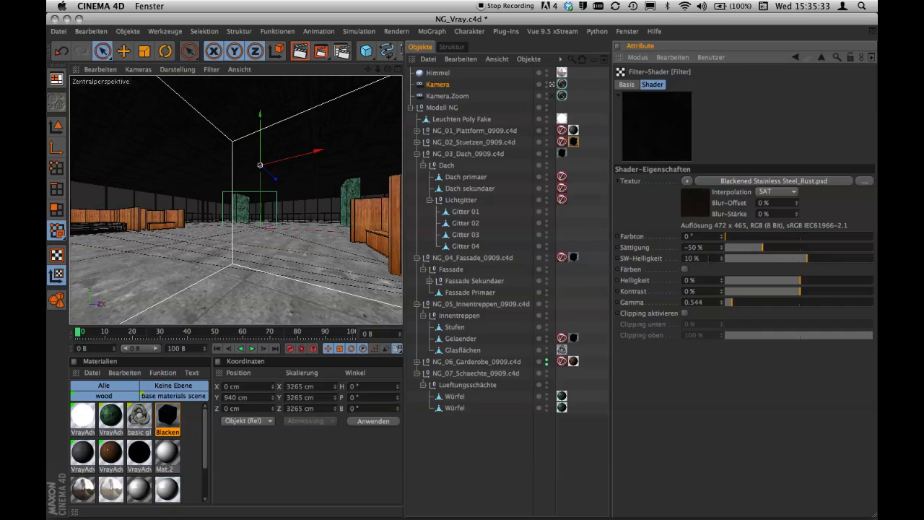
left_click(700, 302)
left_click(687, 182)
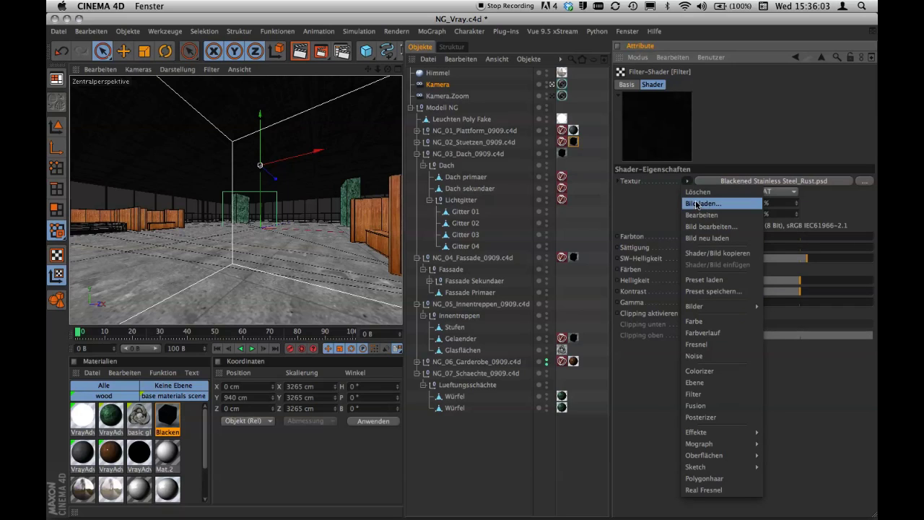
left_click(655, 192)
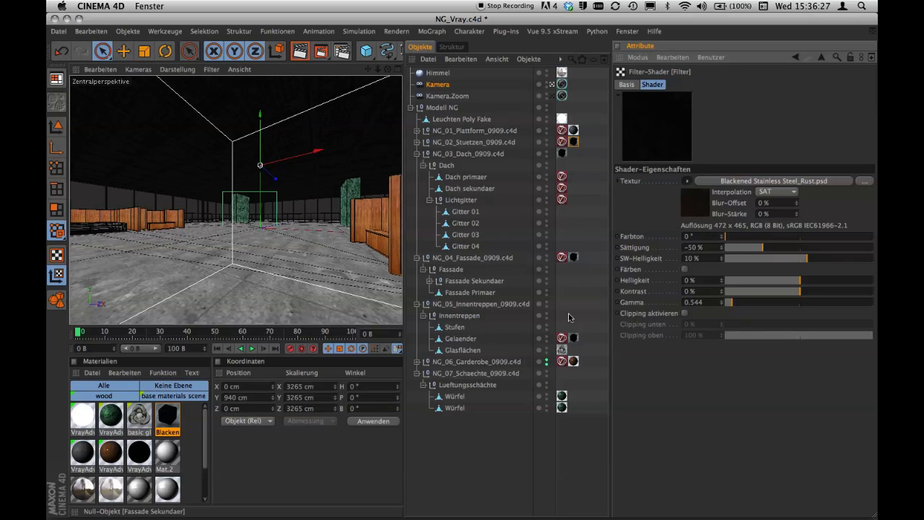
- Open the wood VrayAdvancedMaterial from the NG_06_Garderobe_0909.c4d tag and show its Basis properties
left_click(574, 362)
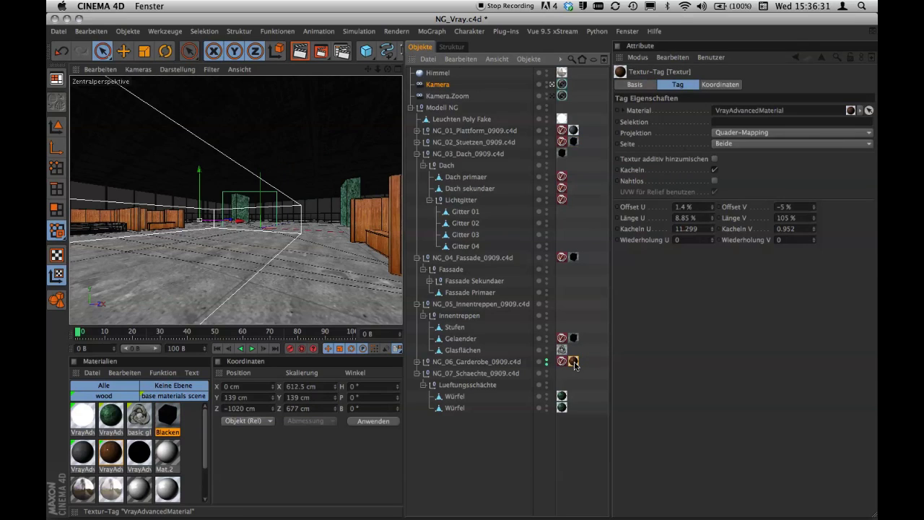
double_click(574, 363)
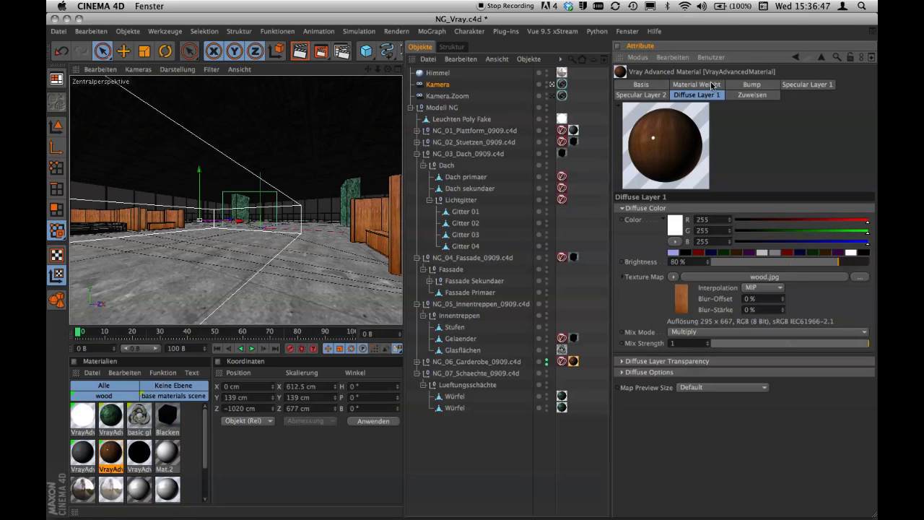
left_click(643, 85)
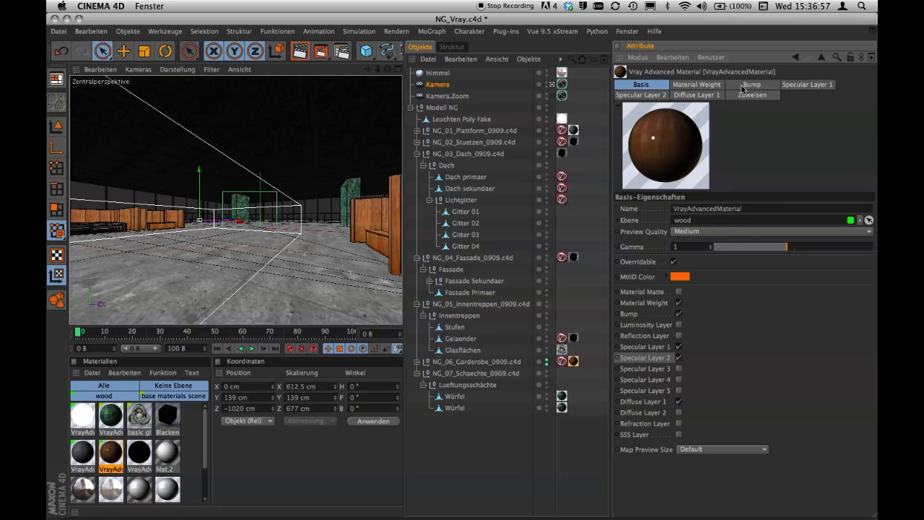
- Compare the wood material's diffuse and specular layers, checking Specular Layer 2's wood-29_d_low.jpg texture
left_click(682, 97)
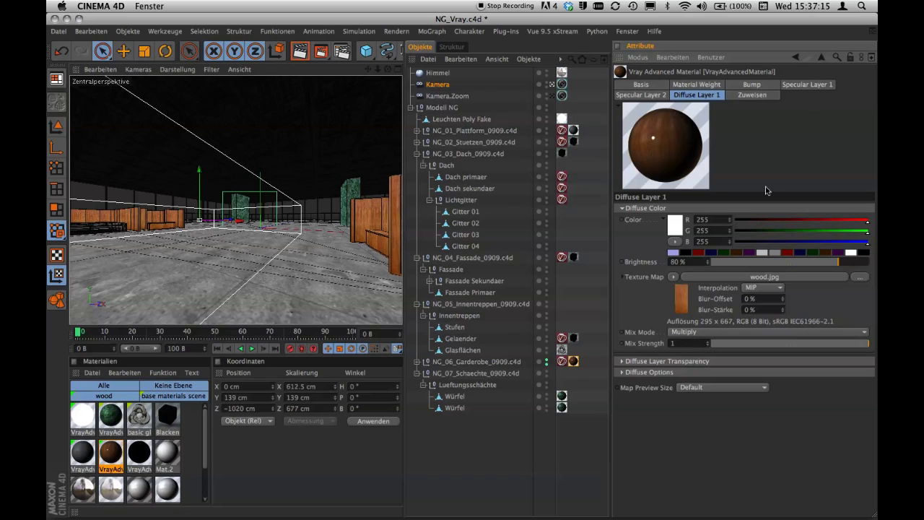
left_click(795, 87)
left_click(641, 94)
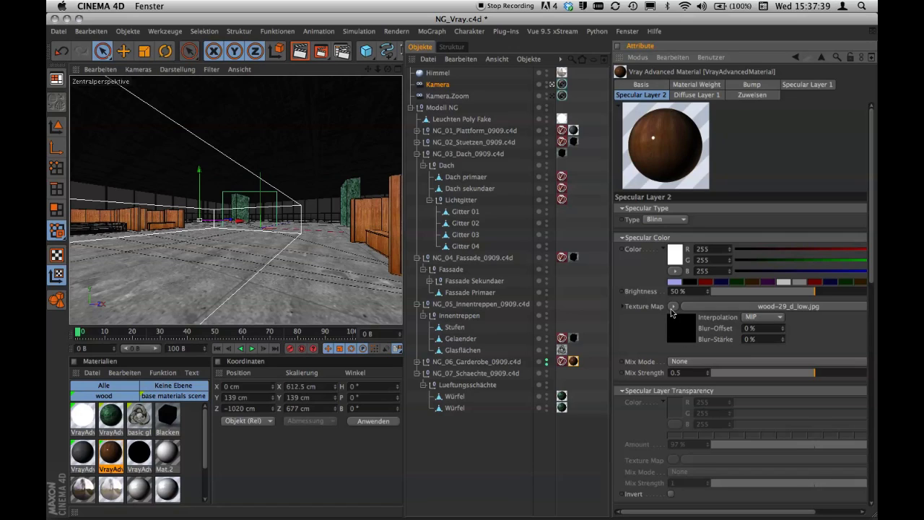
left_click(801, 85)
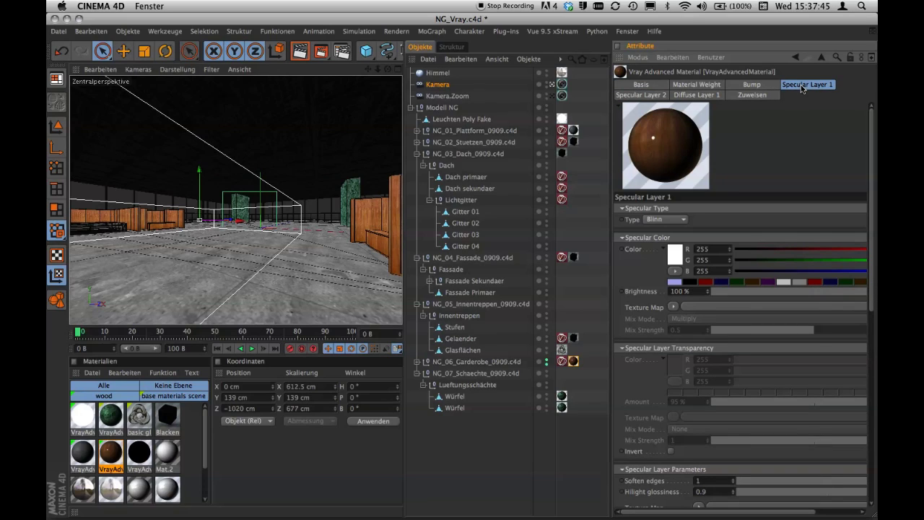
left_click(660, 96)
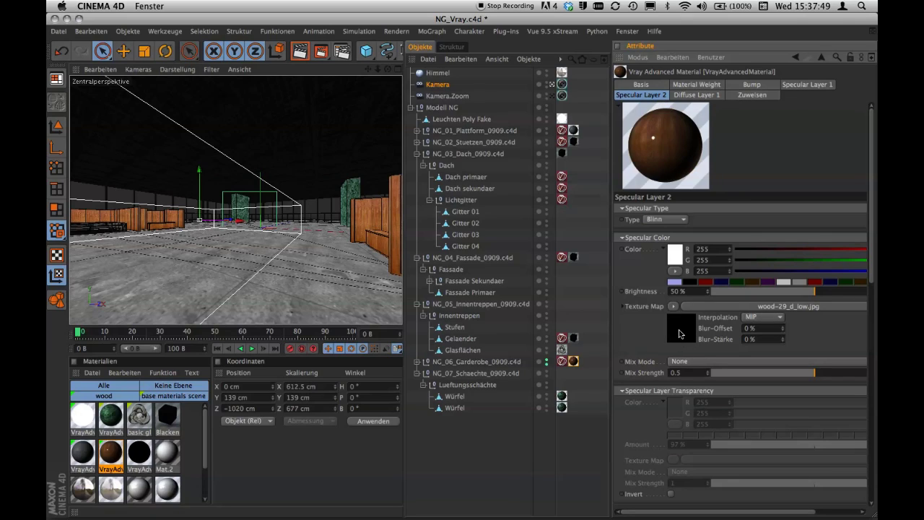
left_click(679, 333)
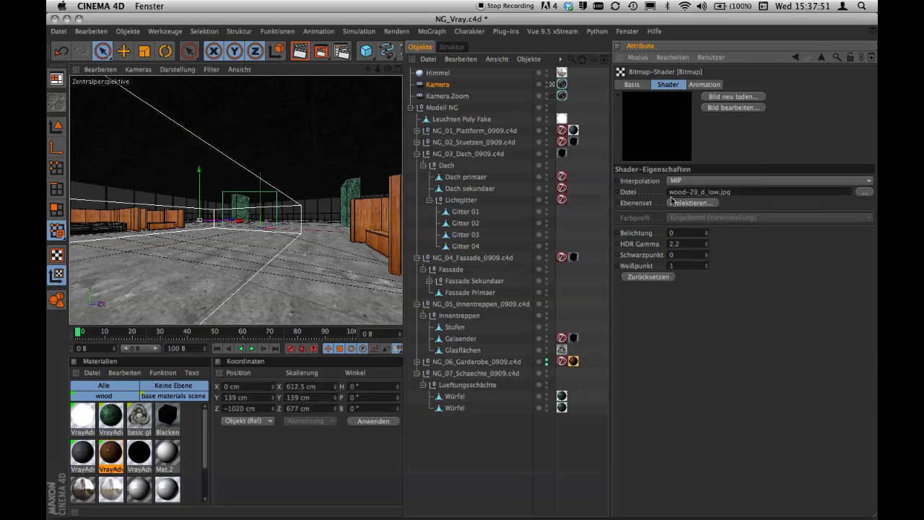
left_click(797, 57)
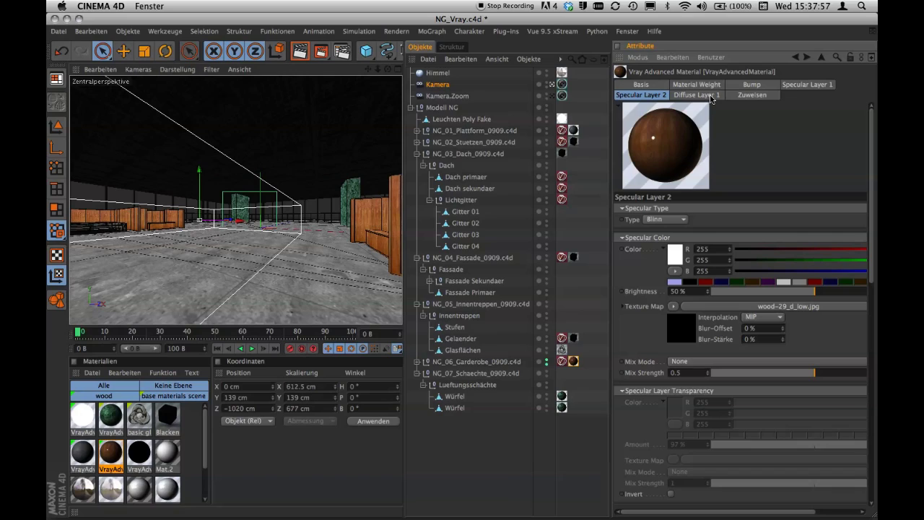
- Review the wood material's Bump and Material Weight layers, ending on its Basis properties
left_click(746, 86)
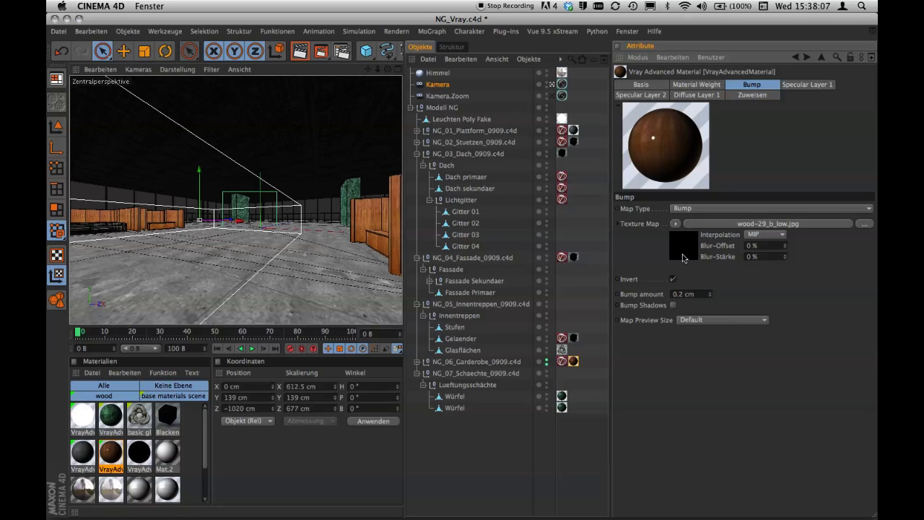
left_click(792, 86)
left_click(695, 95)
left_click(652, 96)
left_click(695, 85)
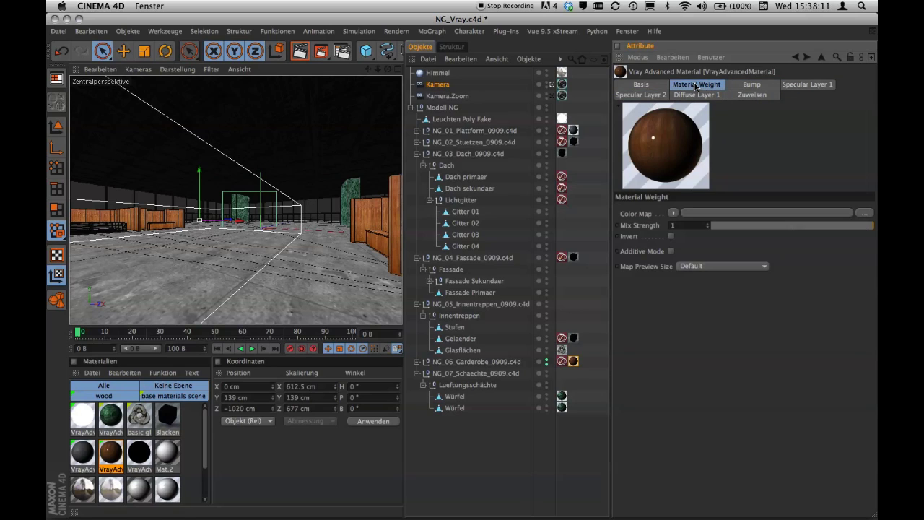
left_click(658, 88)
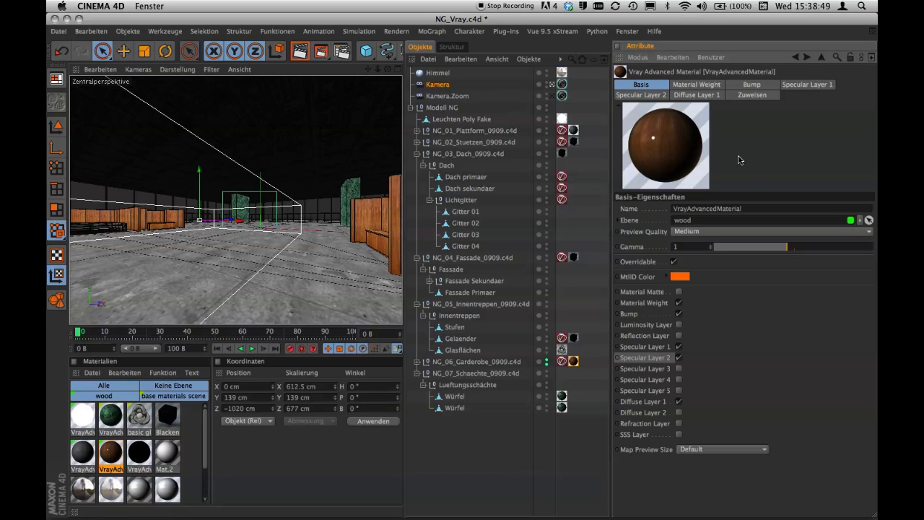
- Open the Würfel cube's green marble material and inspect its material weight and the Filter shader driving its bump
left_click(562, 396)
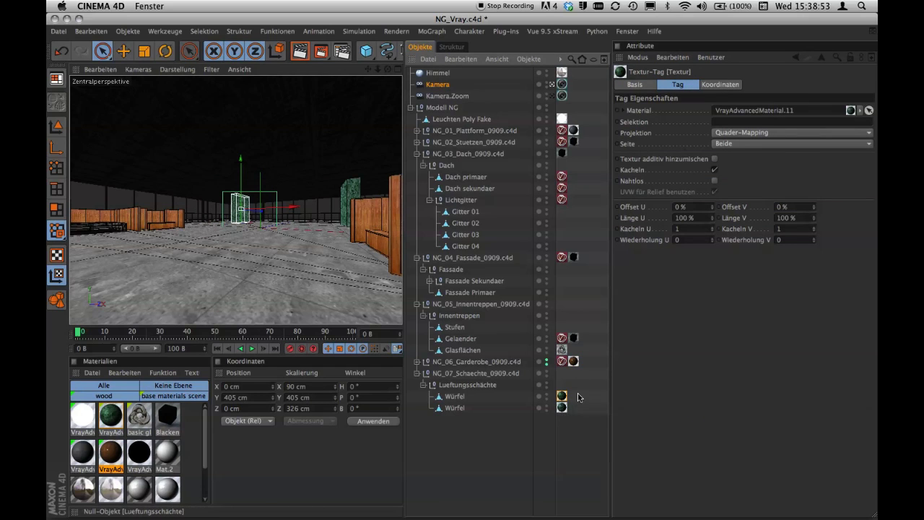
double_click(561, 396)
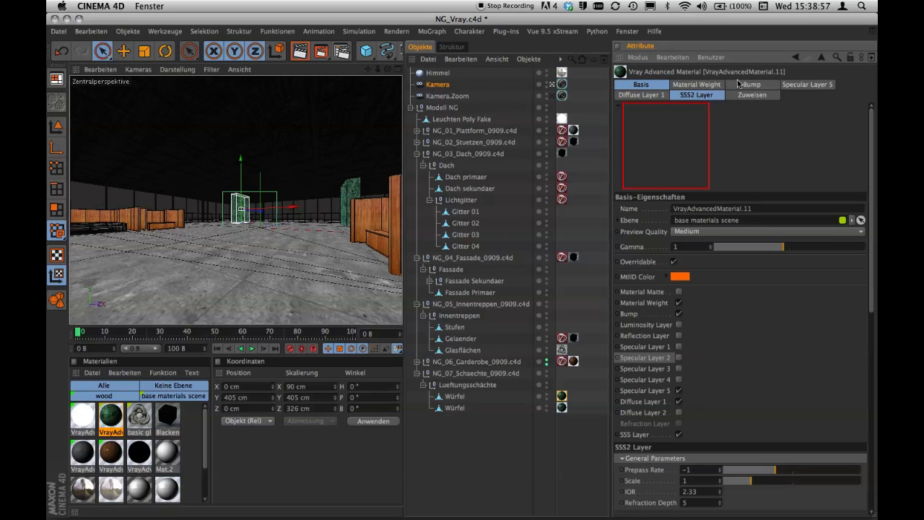
left_click(697, 84)
left_click(750, 85)
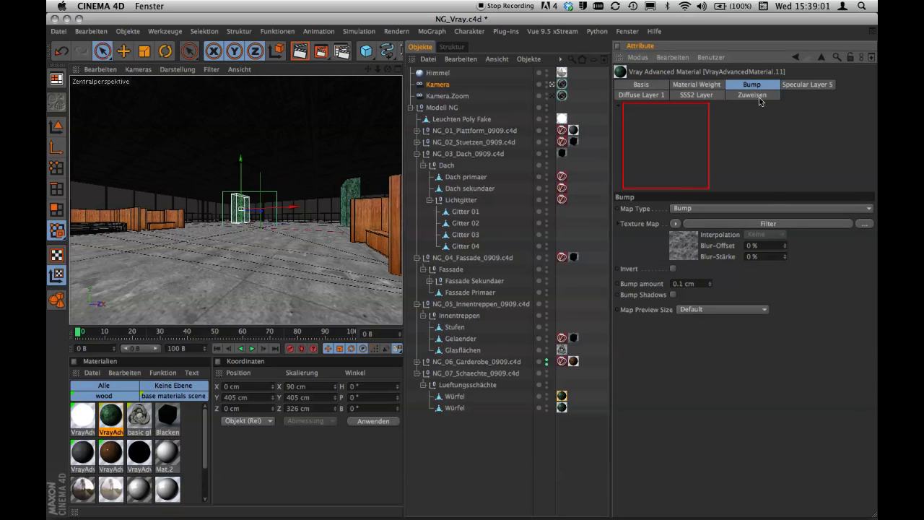
left_click(681, 248)
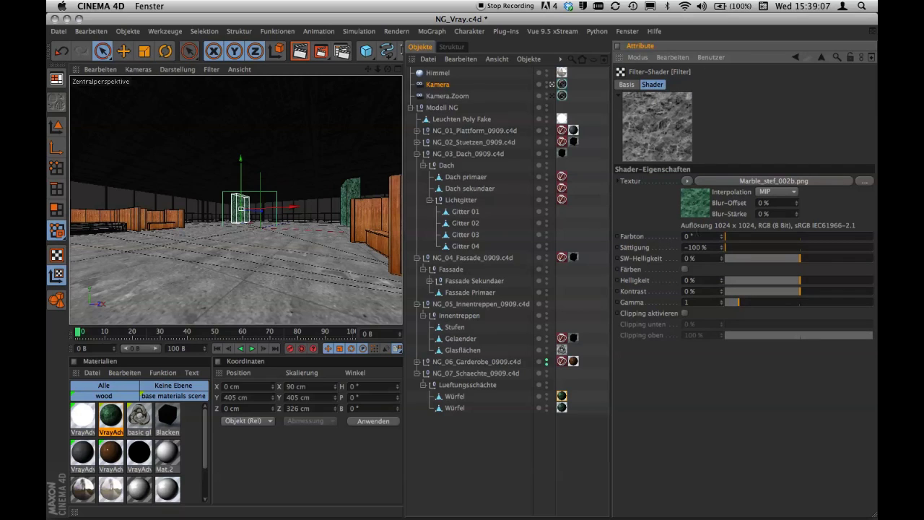
left_click(797, 58)
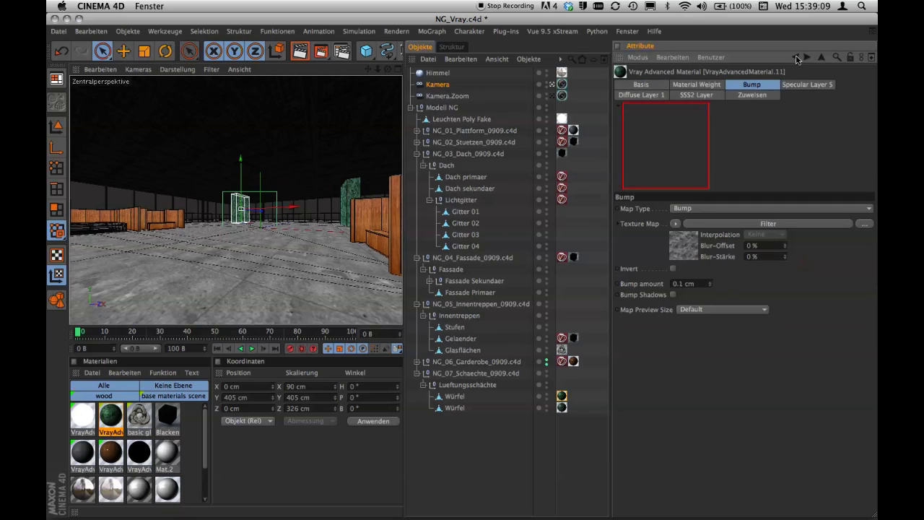
- Browse the Specular Layer 5, Diffuse Layer 1 and SSS2 settings, then return to the Würfel texture tag
left_click(803, 84)
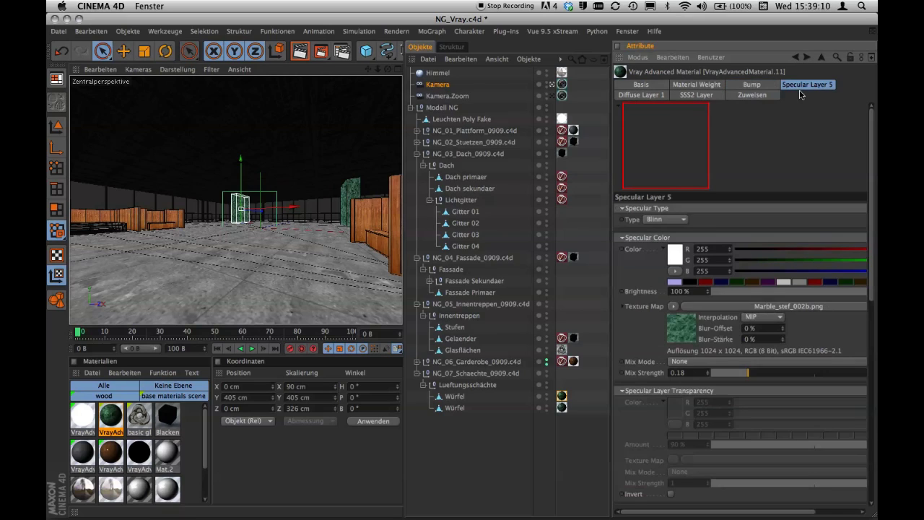
left_click(639, 96)
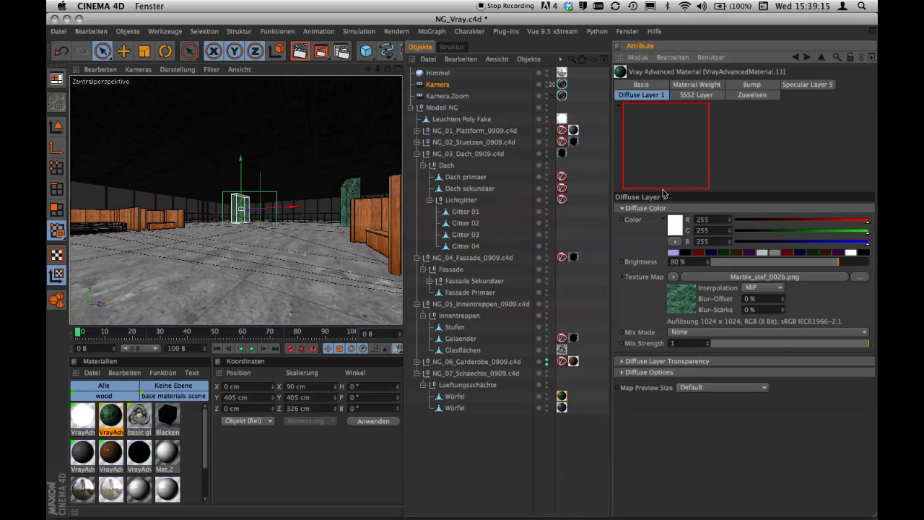
left_click(695, 95)
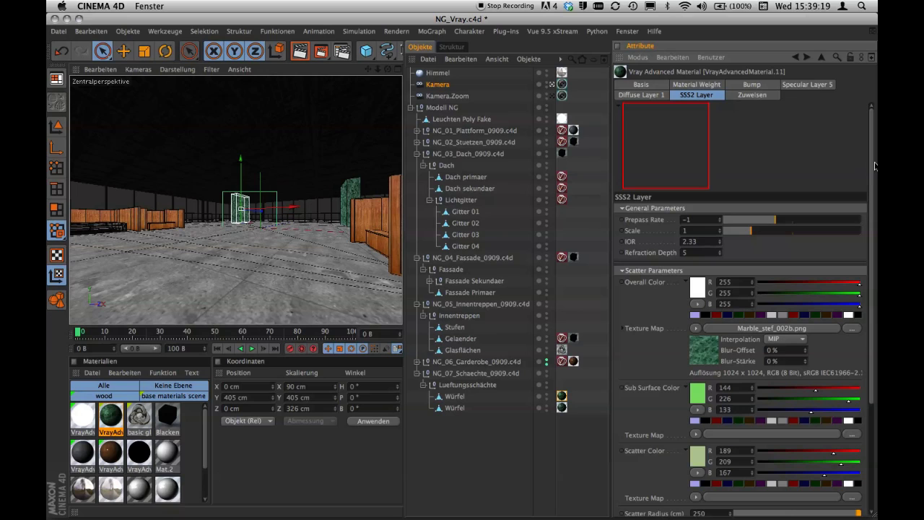
mouse_move(872, 165)
left_mouse_down()
mouse_move(872, 265)
mouse_move(874, 162)
left_mouse_up()
left_click(641, 84)
left_click(561, 396)
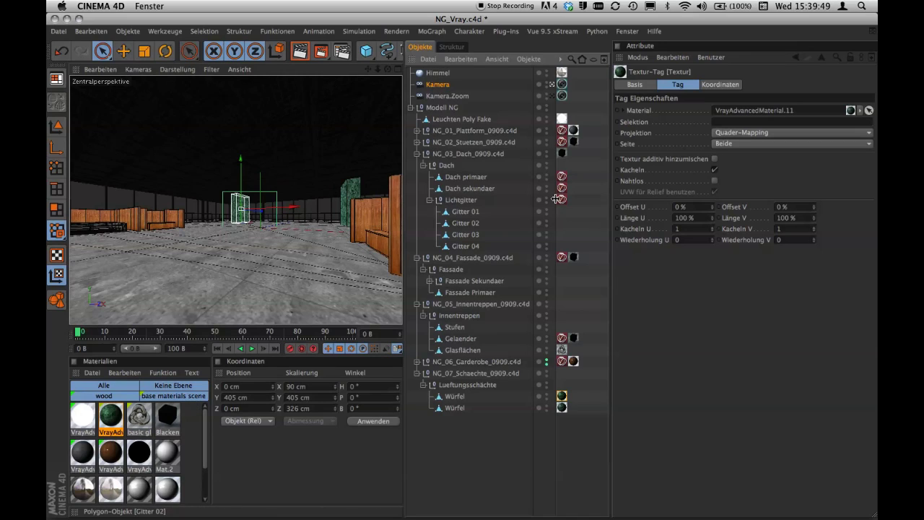
- Show the Leuchten Poly Fake texture tag, then view the finished NG_Vray render in the Bild-Manager
left_click(562, 119)
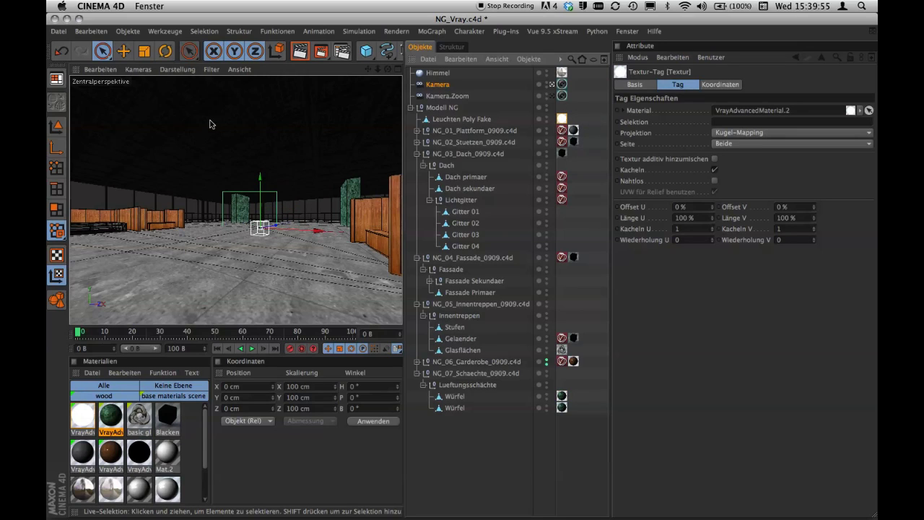
left_click(627, 32)
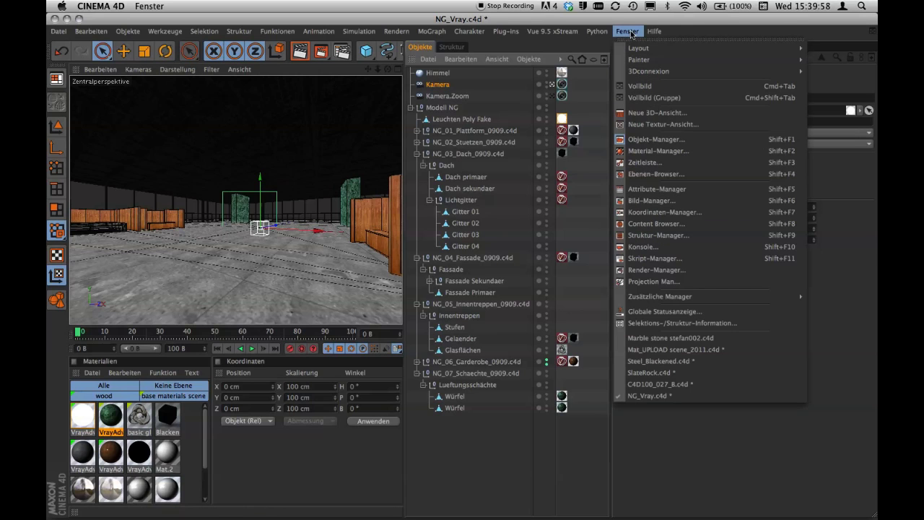
left_click(665, 207)
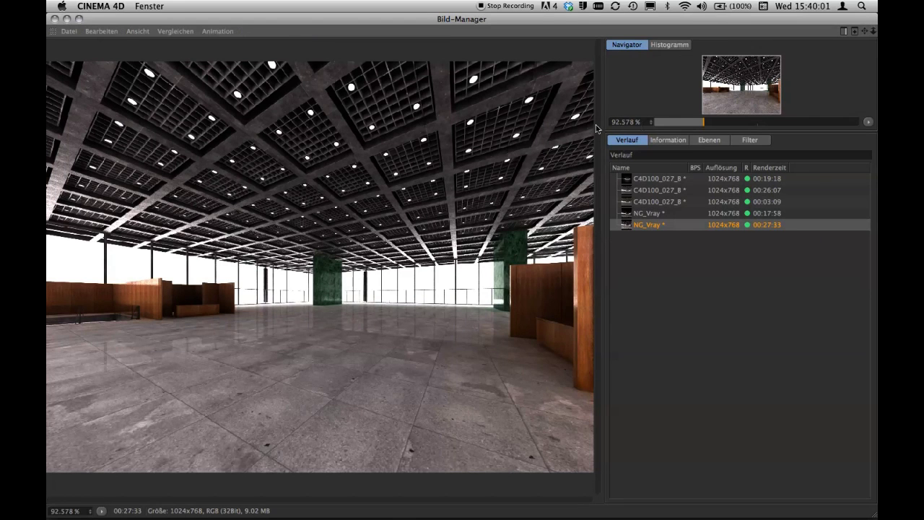
- Close the render viewer and display VrayAdvancedMaterial.2's Luminosity Layer: near-white colour at 50% amount
key("super+w")
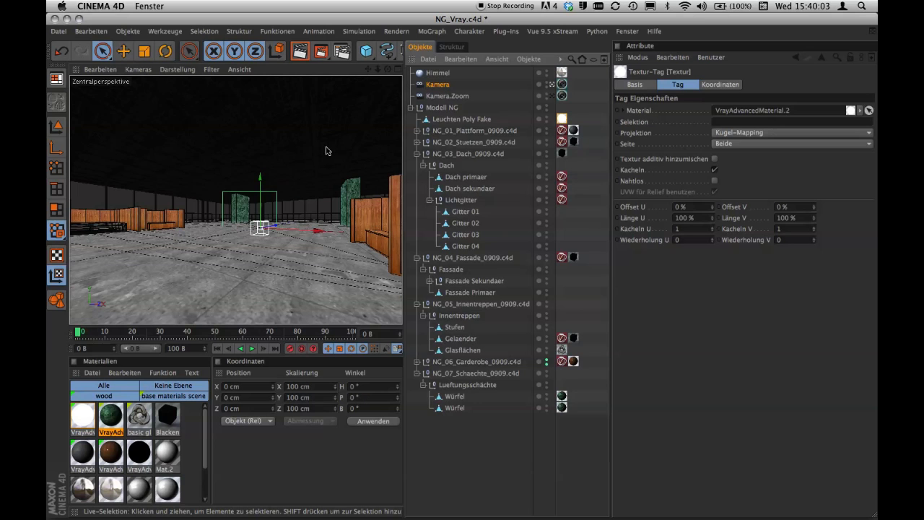
double_click(561, 119)
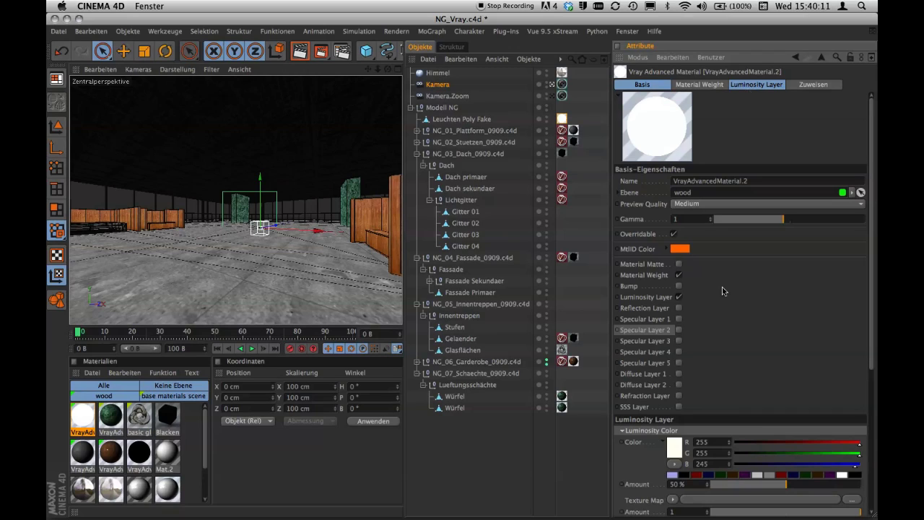
left_click(751, 85)
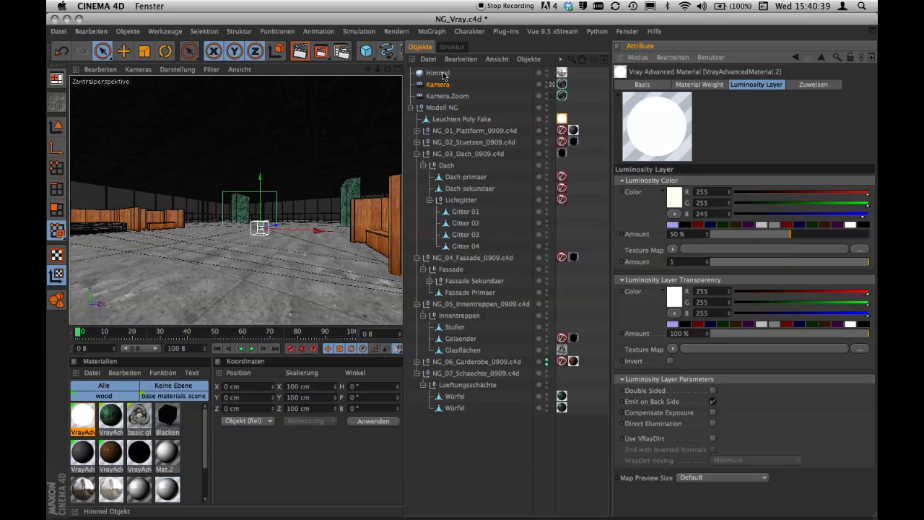
- Check Himmel's Mat.1 HDR luminosity map, then show the VrayPhysicalCamera lens settings: ISO 1600, F-Stop 8
left_click(443, 74)
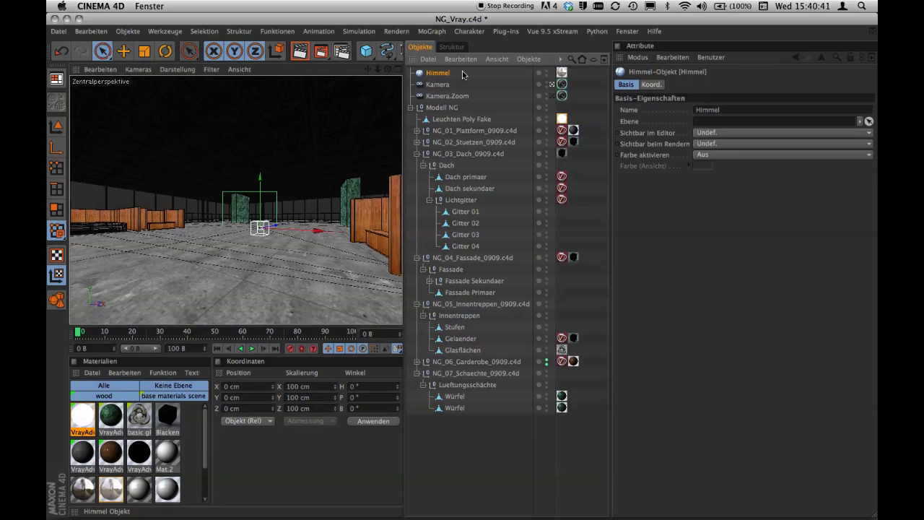
double_click(562, 73)
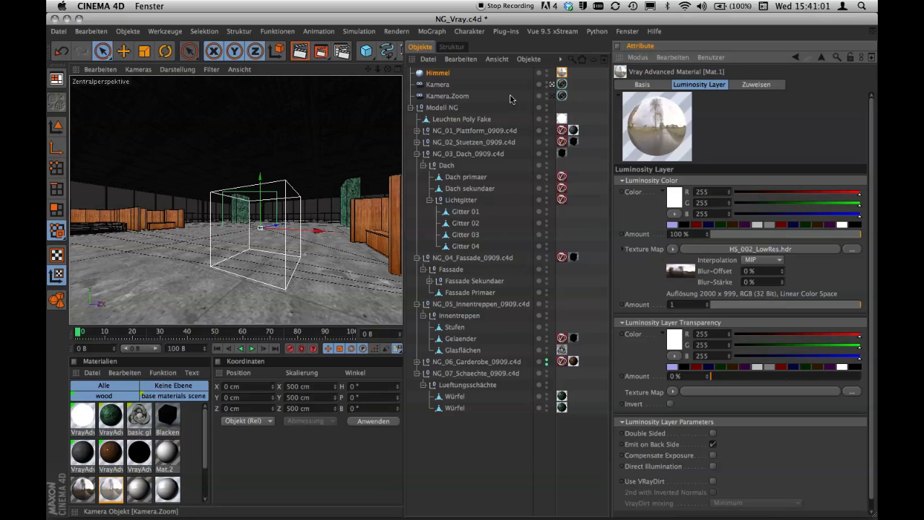
left_click(563, 85)
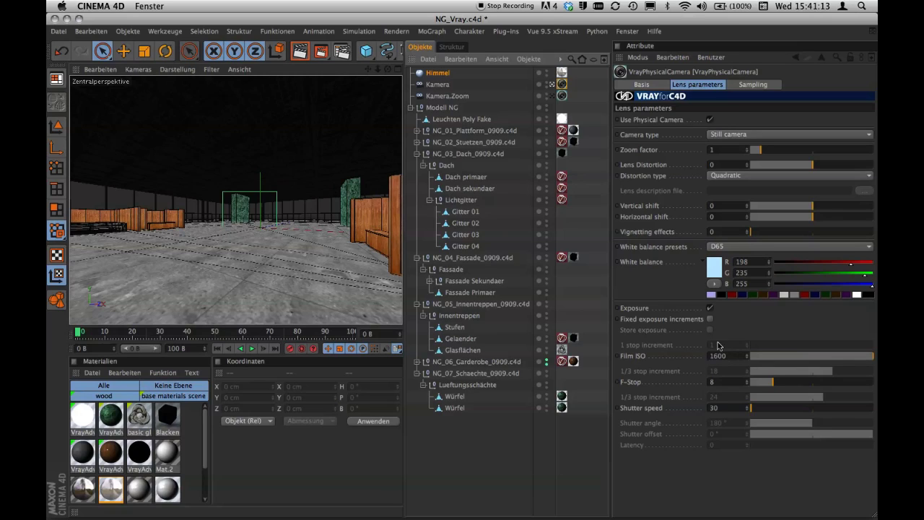
left_click(622, 34)
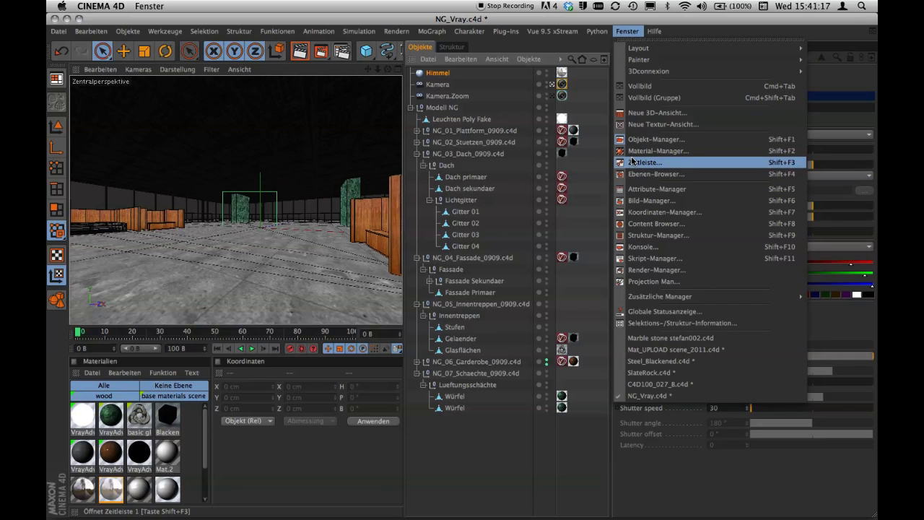
left_click(641, 201)
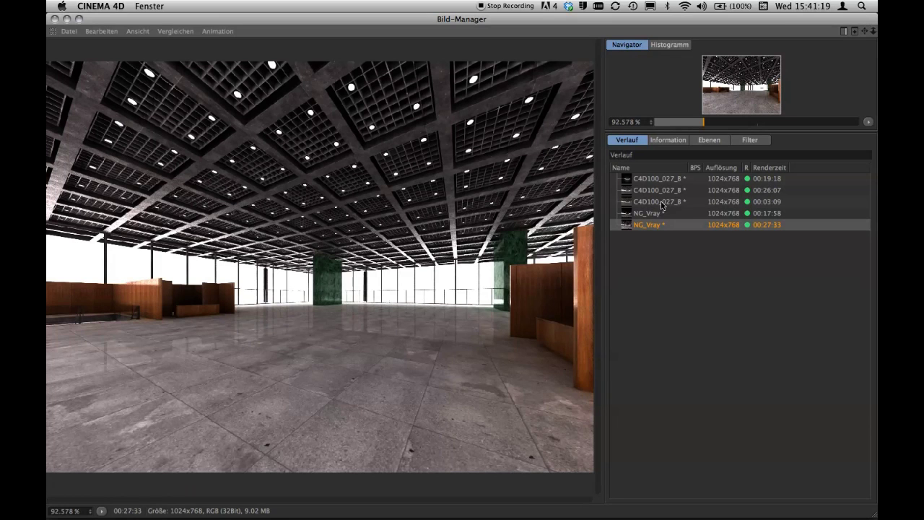
left_click(689, 190)
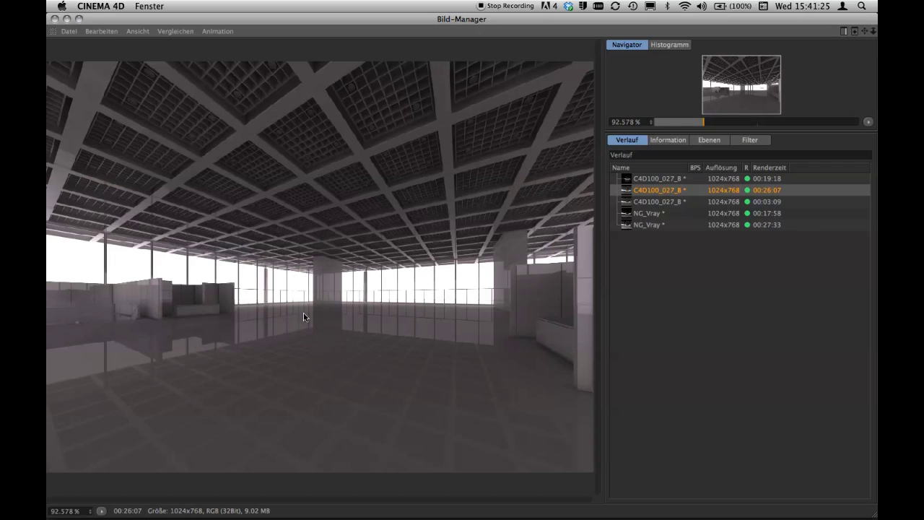
left_click(688, 225)
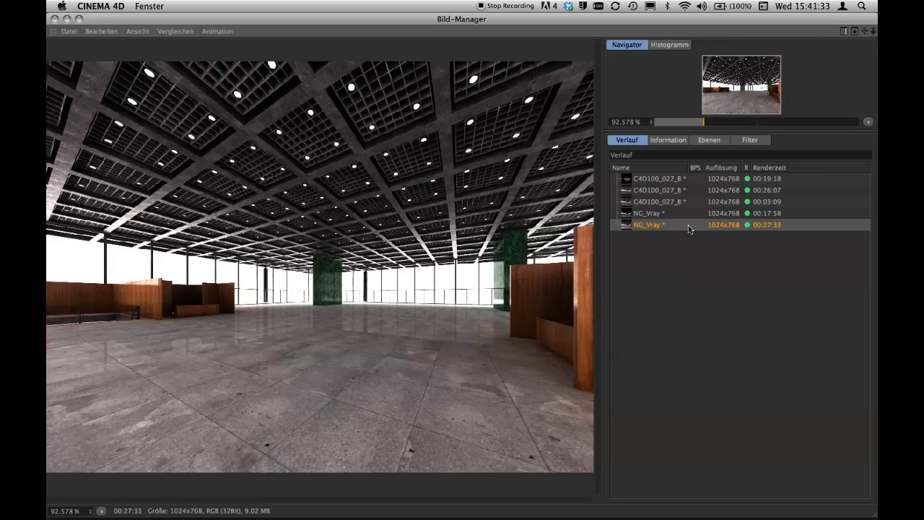
key("super+w")
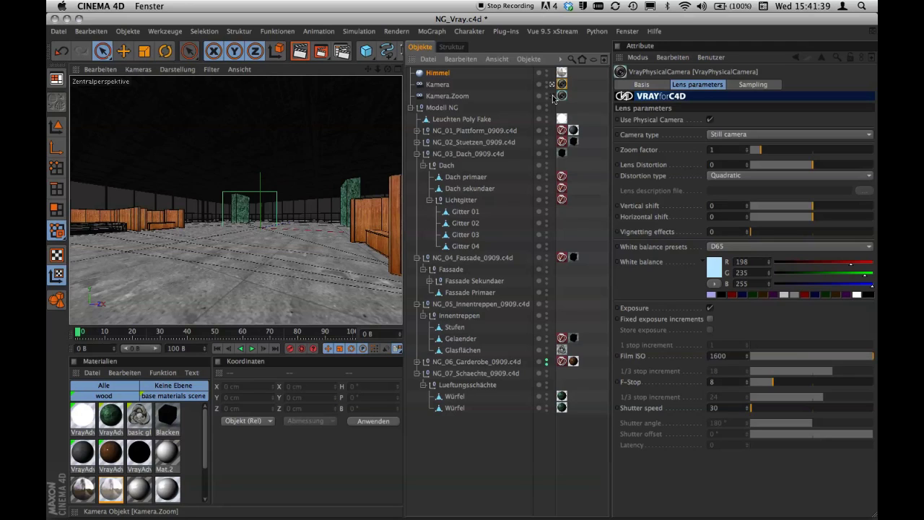
- Look through Kamera.Zoom and set its Bildgröße to 16.5 and Film Offset X to -150 %
left_click(552, 96)
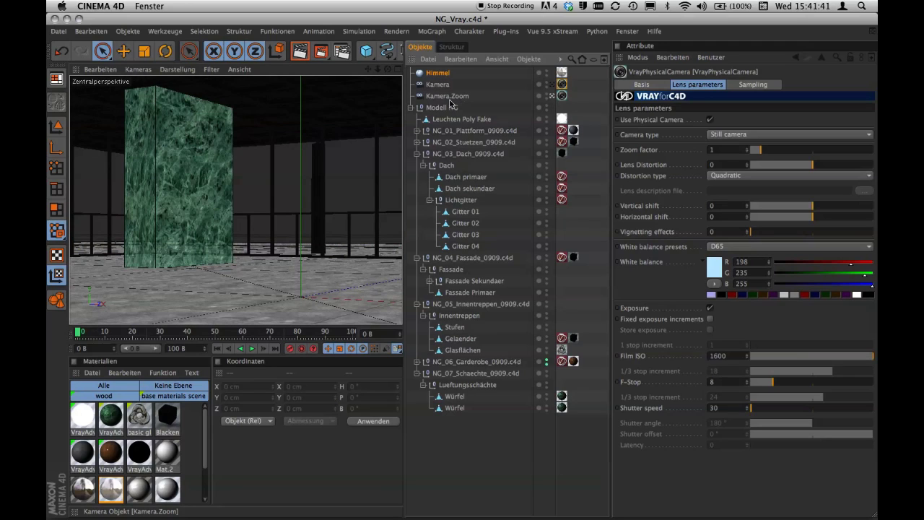
left_click(552, 85)
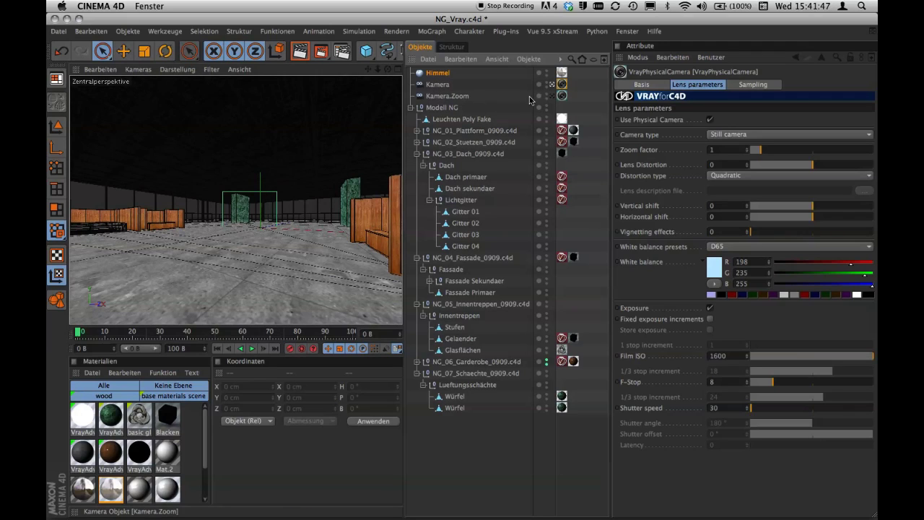
left_click(552, 96)
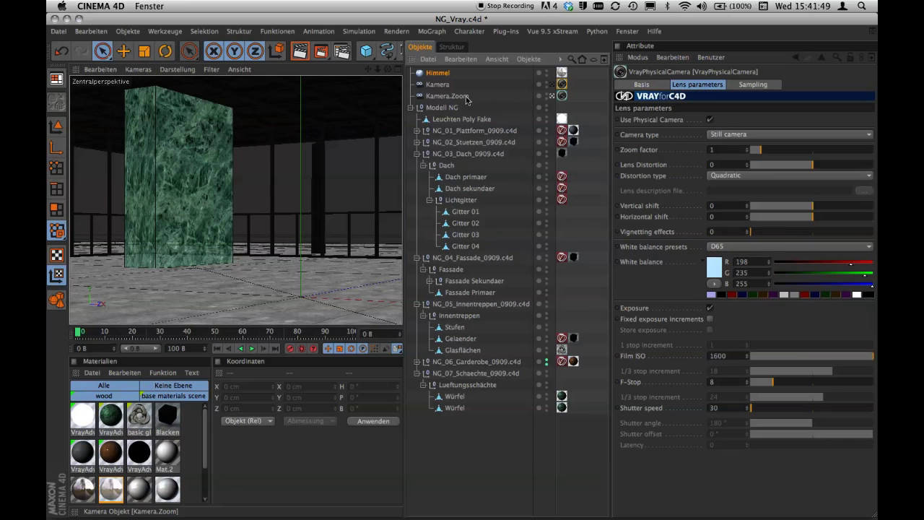
left_click(467, 96)
left_click(711, 89)
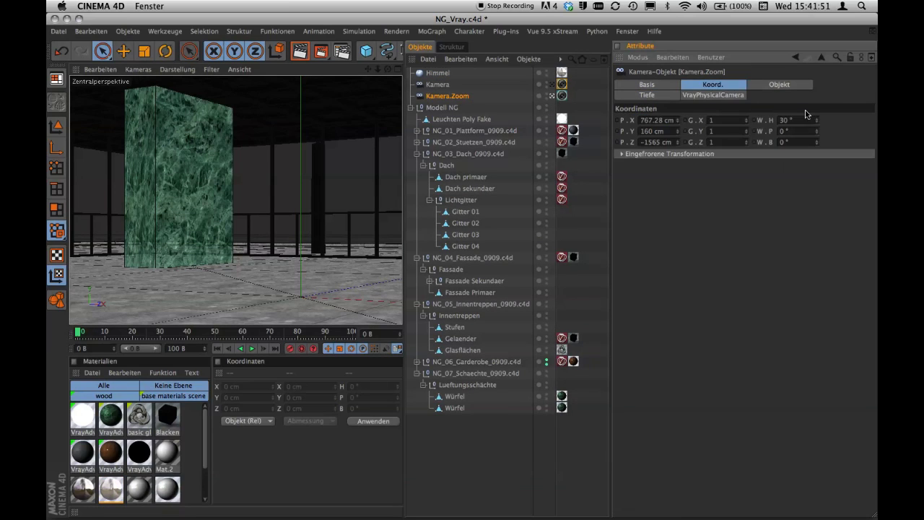
left_click(800, 90)
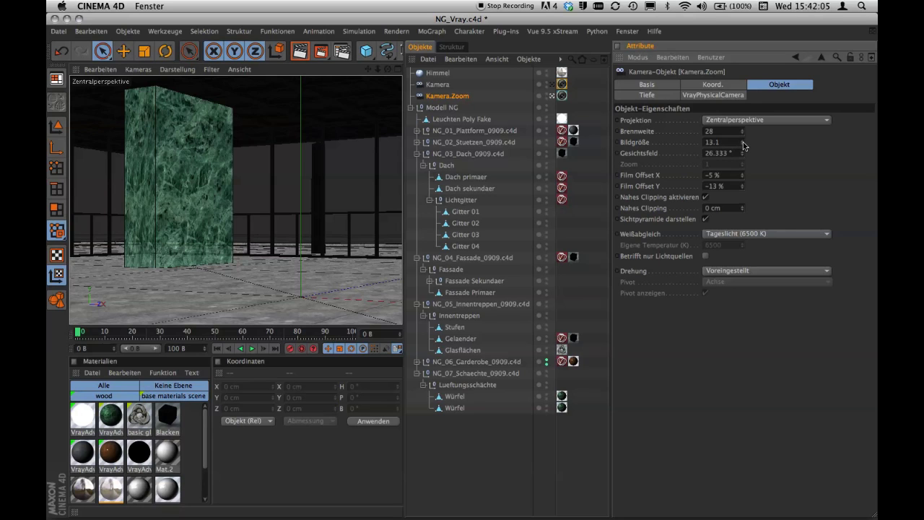
mouse_move(743, 143)
left_mouse_down()
mouse_move(740, 167)
mouse_move(742, 116)
left_mouse_up()
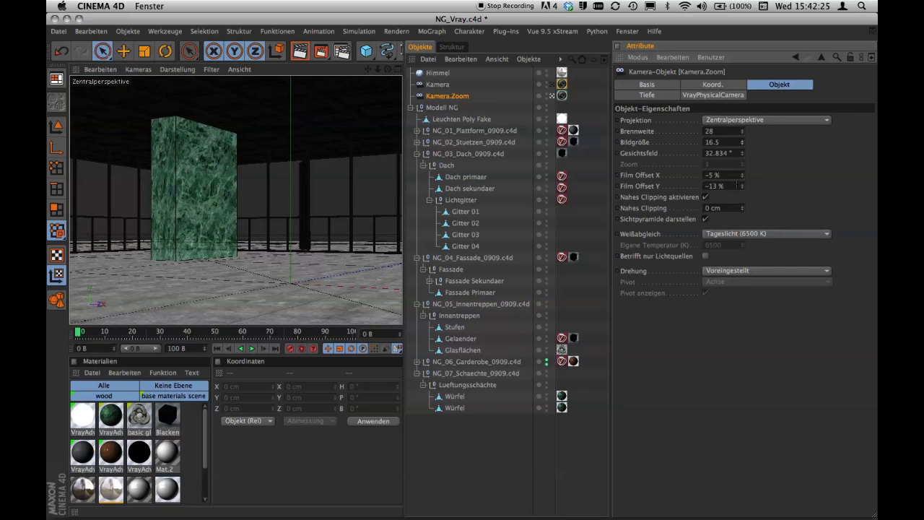
left_click(743, 177)
left_click_drag(742, 175, 751, 256)
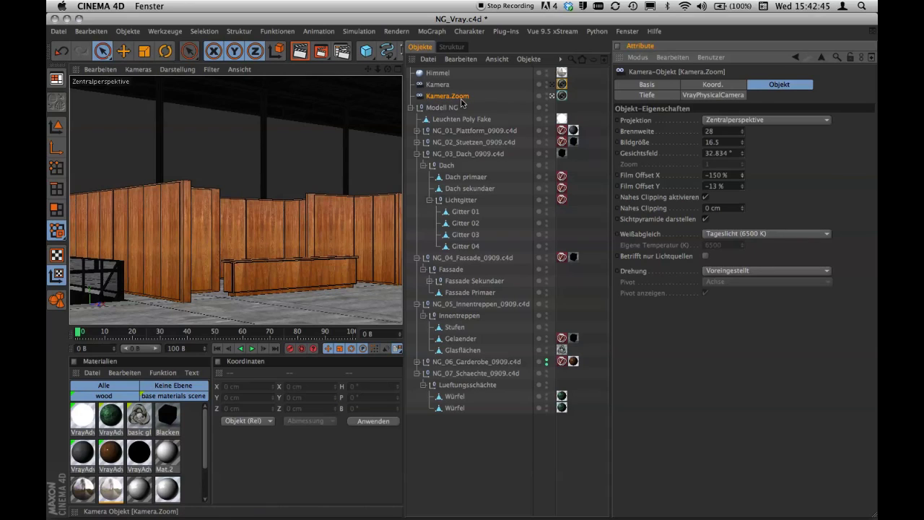
- Compare views and settle on Kamera, show its VrayPhysicalCamera lens settings, and open the render settings
left_click(552, 85)
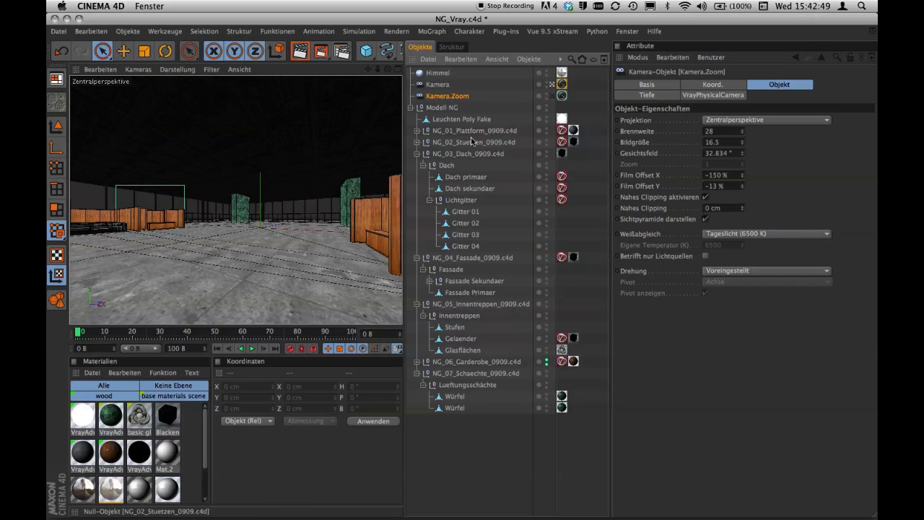
left_click(552, 95)
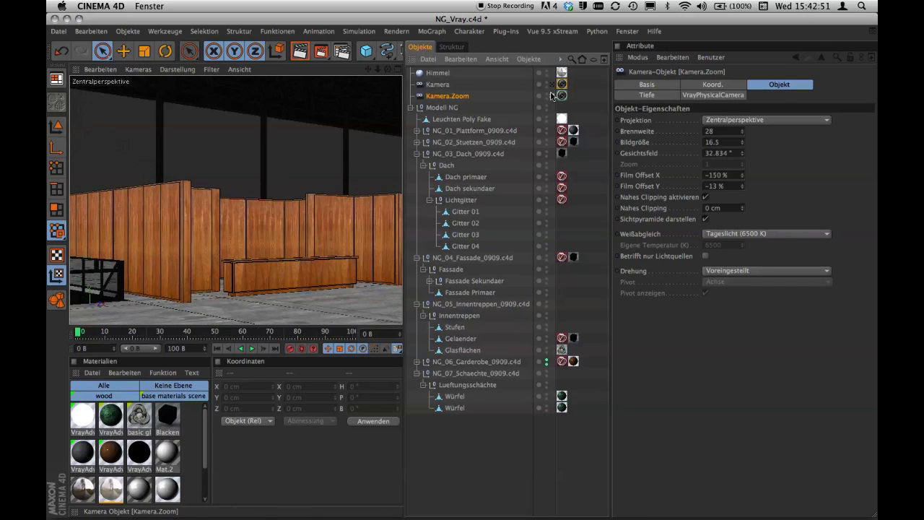
left_click(553, 84)
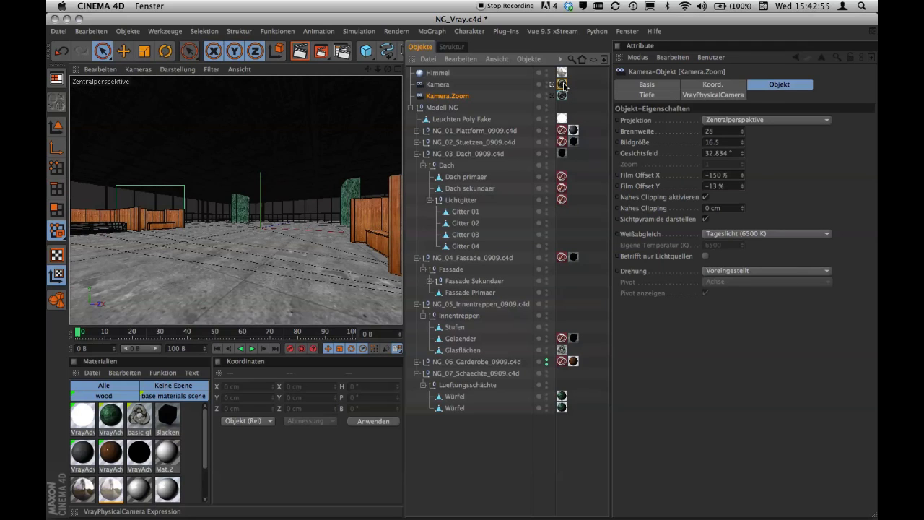
left_click(564, 85)
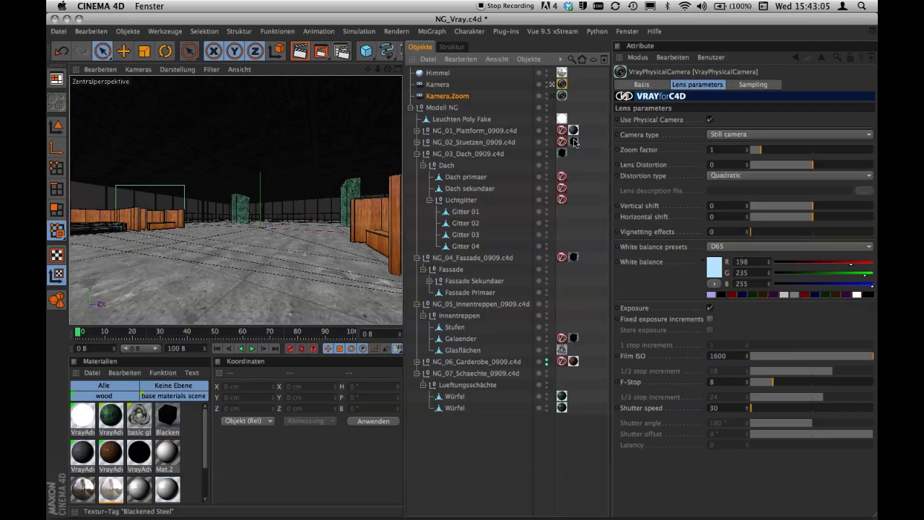
key("ctrl+b")
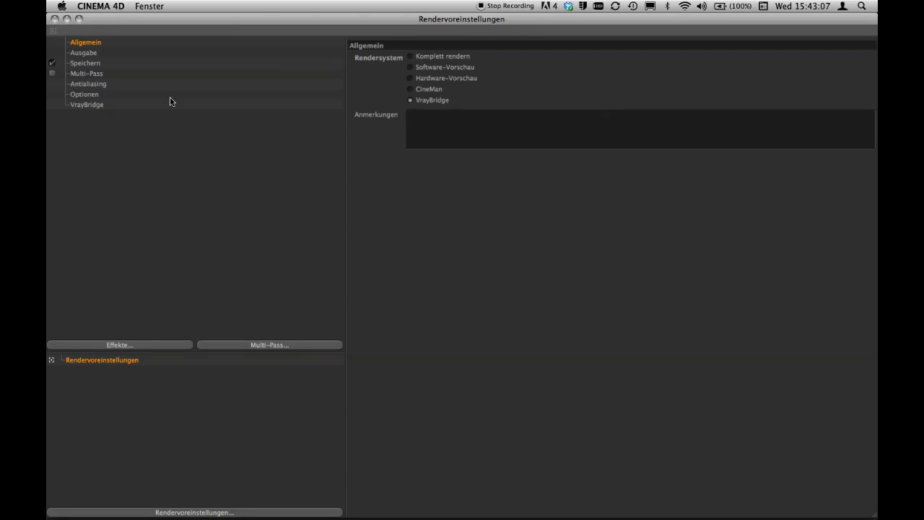
- Review VrayBridge's Indirect illumination, Color Mapping and Antialiasing settings, then close the render settings
left_click(85, 106)
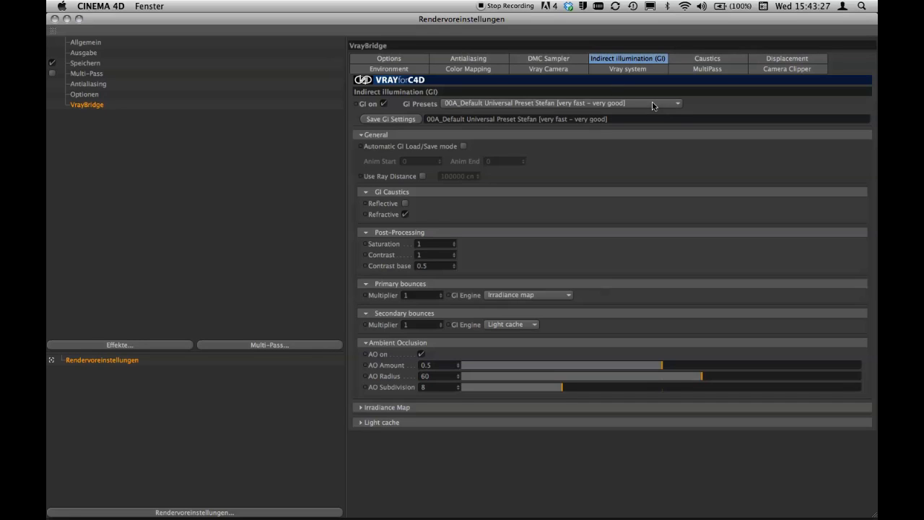
left_click(461, 70)
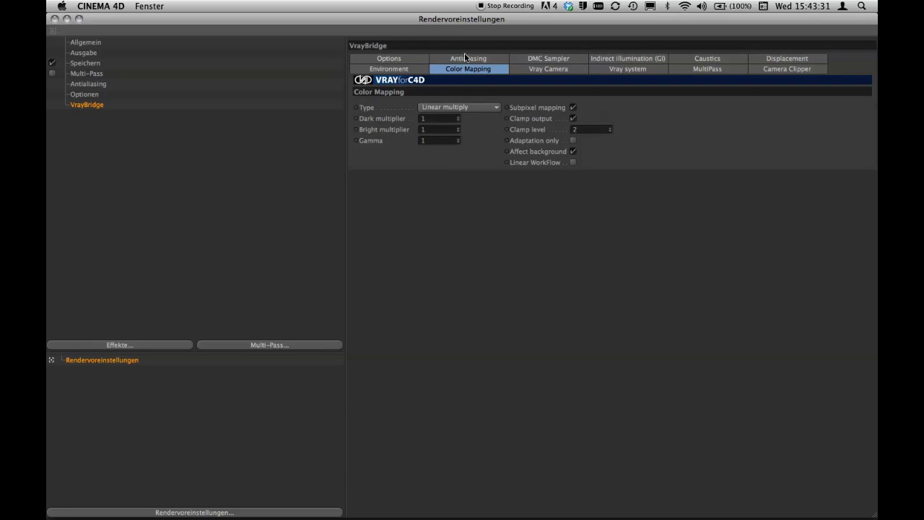
left_click(466, 60)
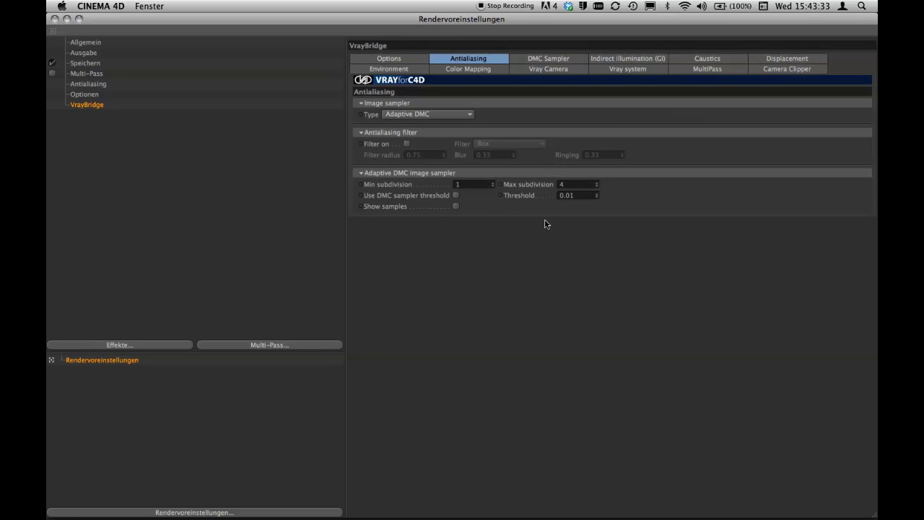
left_click(54, 21)
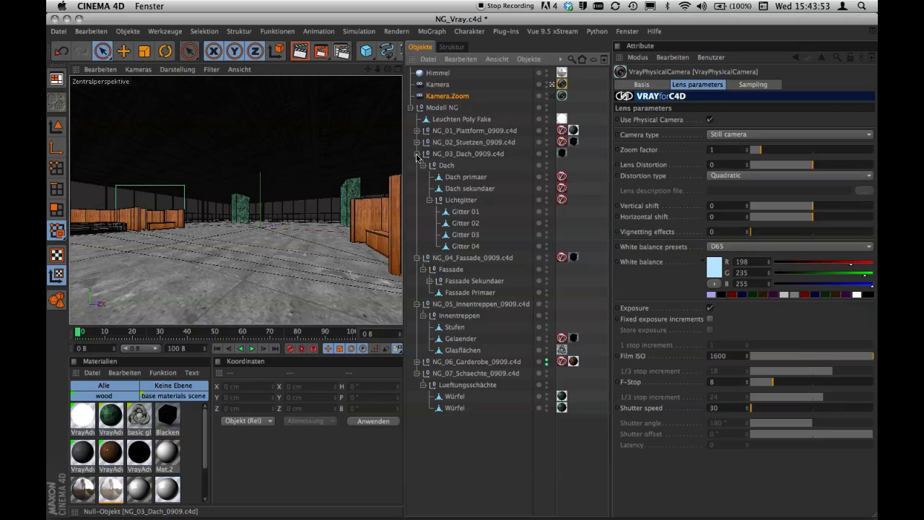
left_click(628, 32)
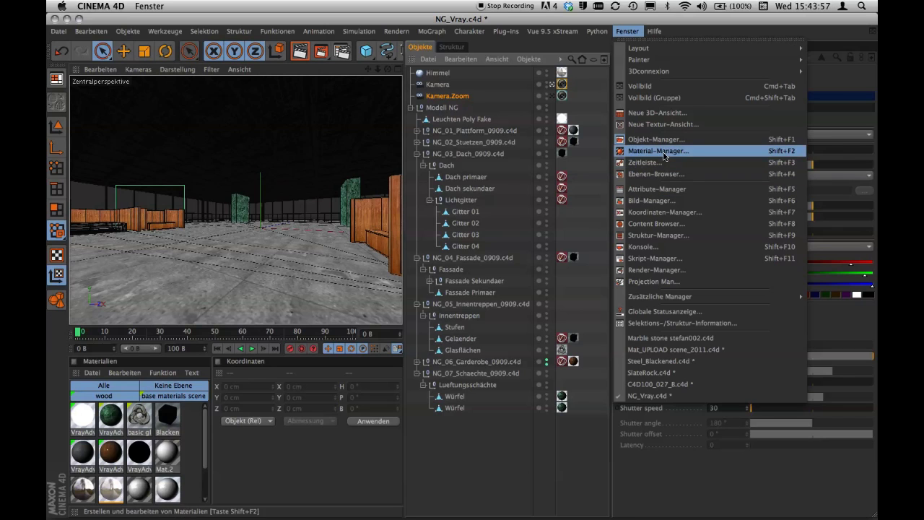
left_click(654, 199)
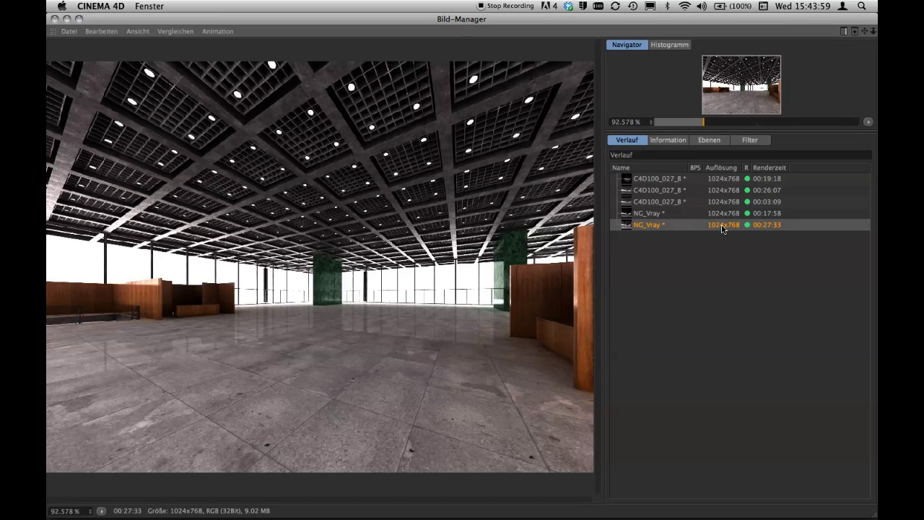
left_click(689, 214)
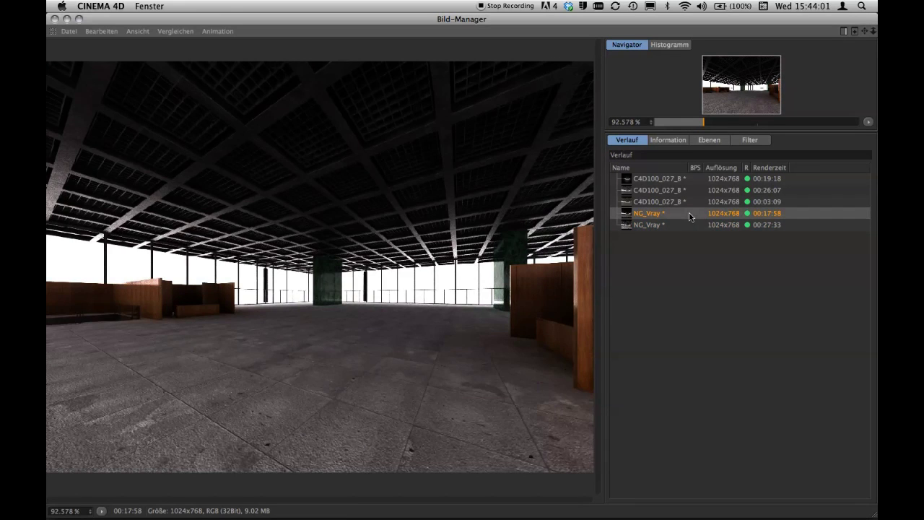
left_click(688, 225)
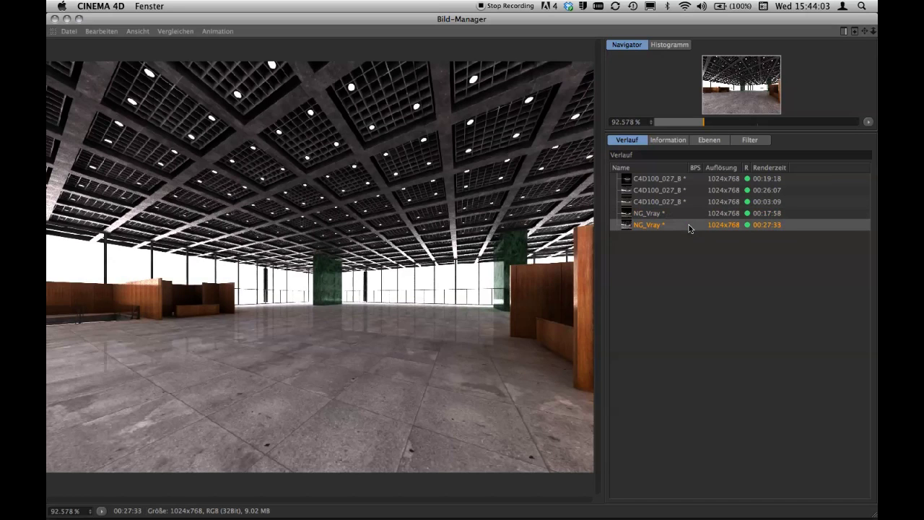
left_click(691, 218)
left_click(691, 226)
left_click(691, 215)
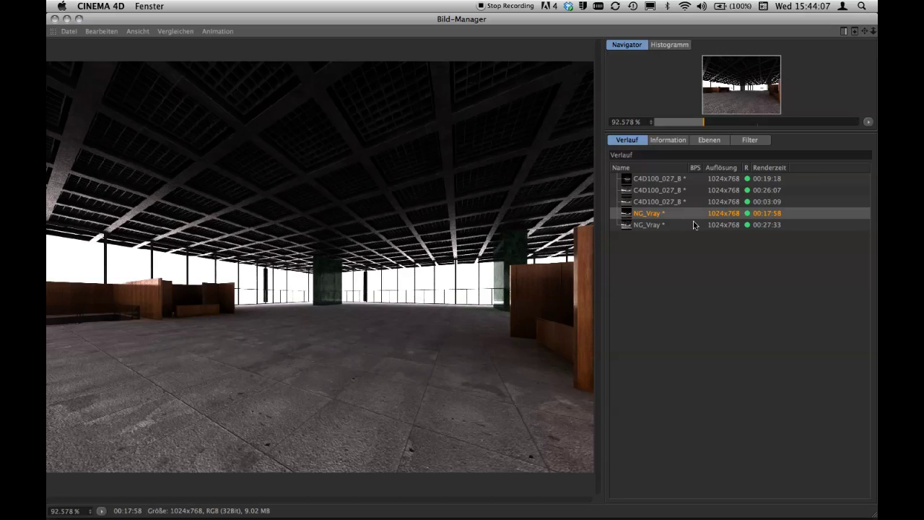
left_click(693, 221)
left_click(693, 214)
left_click(693, 223)
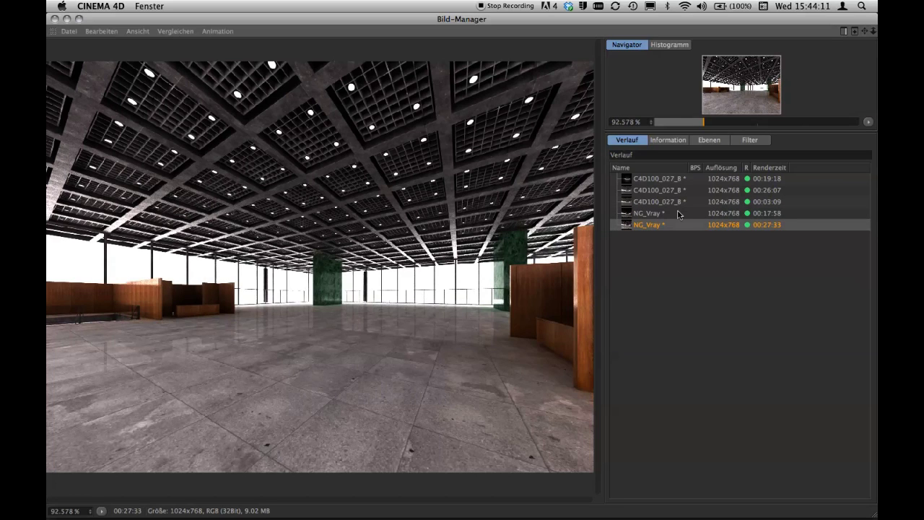
left_click(679, 214)
left_click(682, 225)
left_click(682, 214)
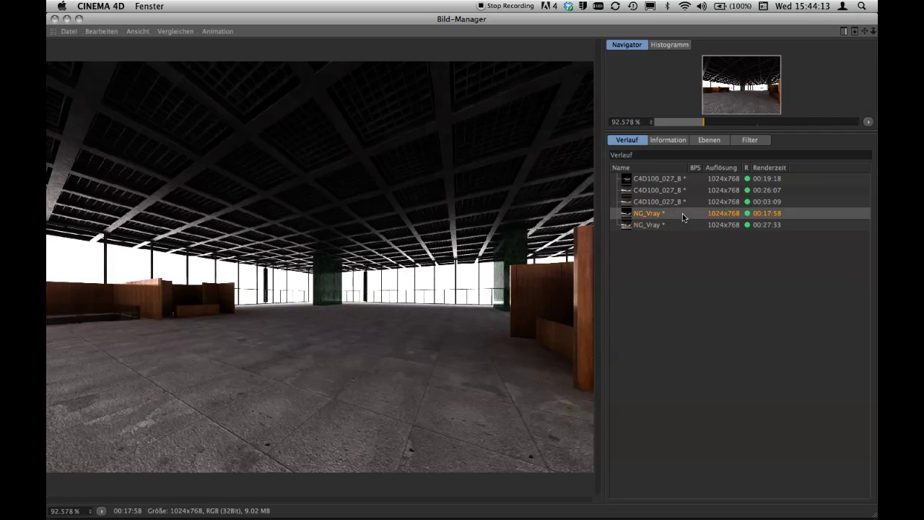
left_click(682, 225)
left_click(683, 213)
left_click(672, 225)
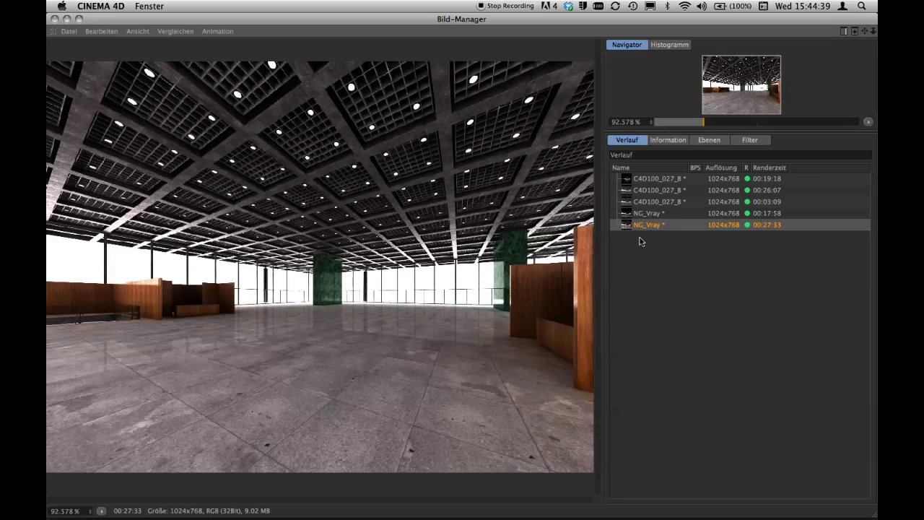
left_click(55, 19)
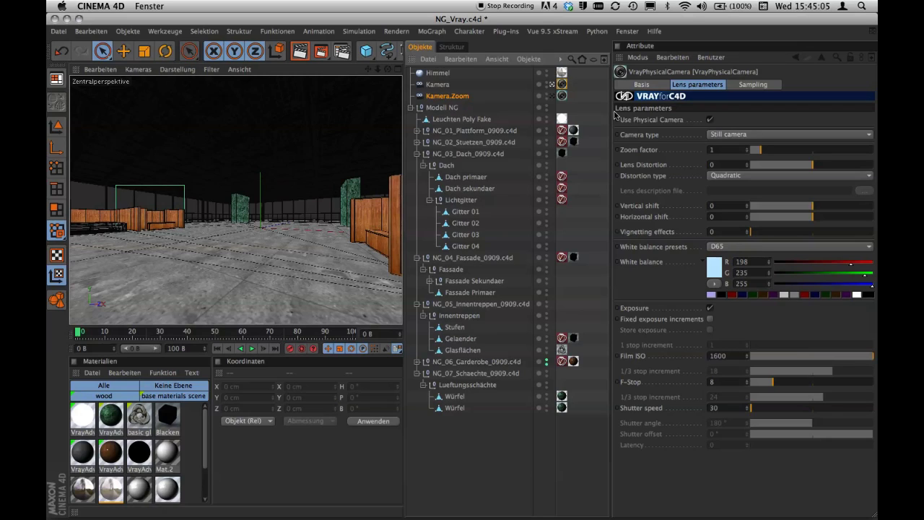
left_click(562, 73)
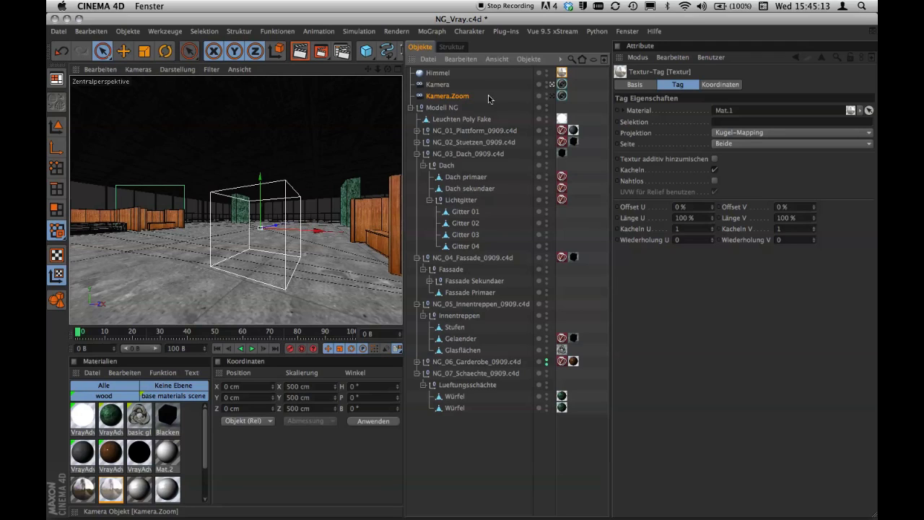
left_click(561, 84)
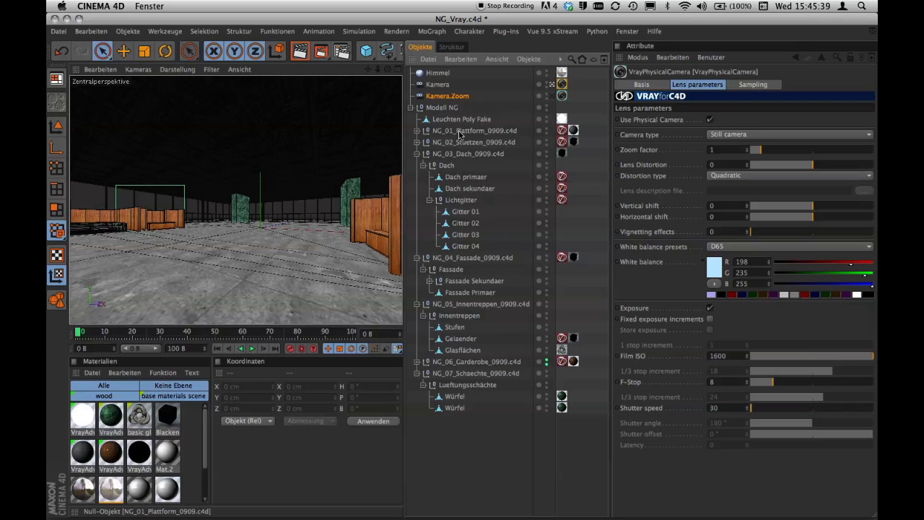
left_click(561, 131)
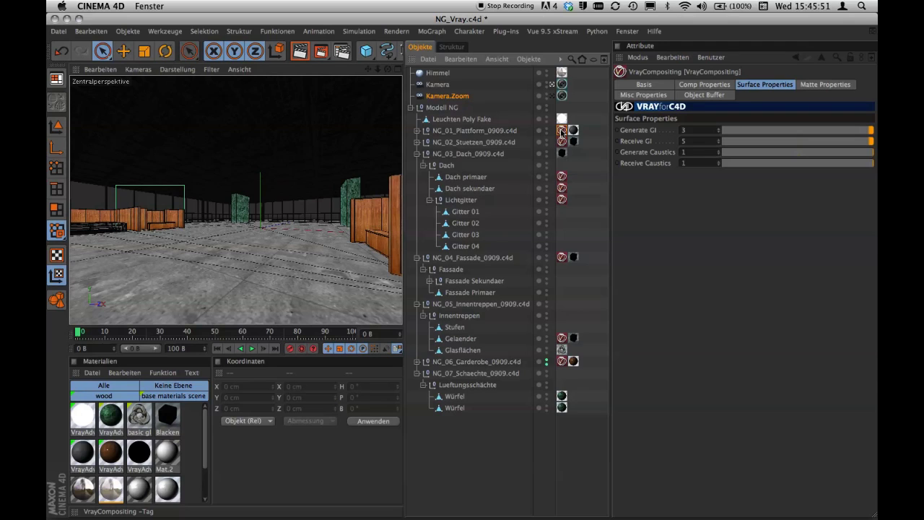
right_click(512, 132)
mouse_move(552, 86)
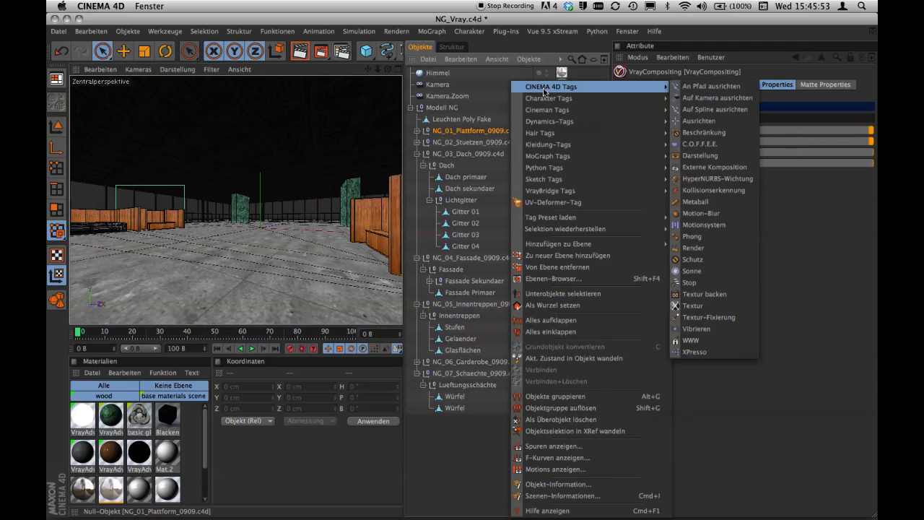
left_click(695, 250)
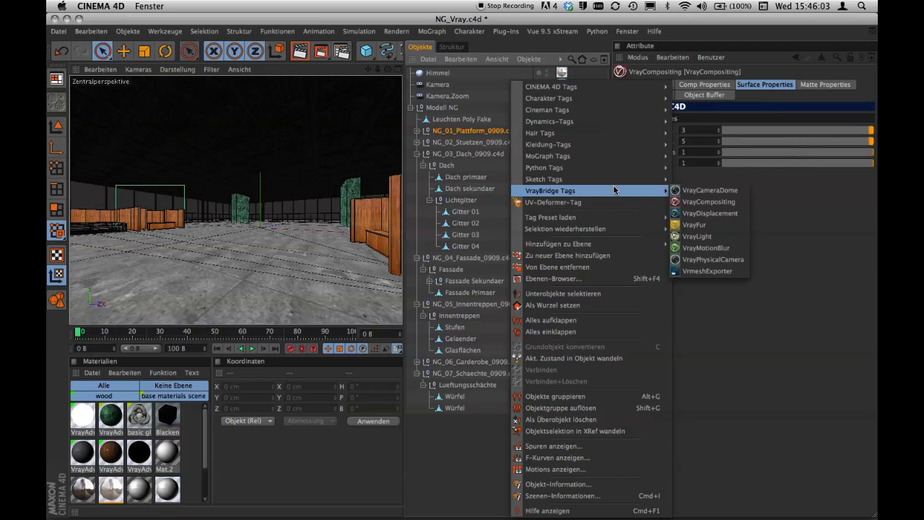
mouse_move(550, 190)
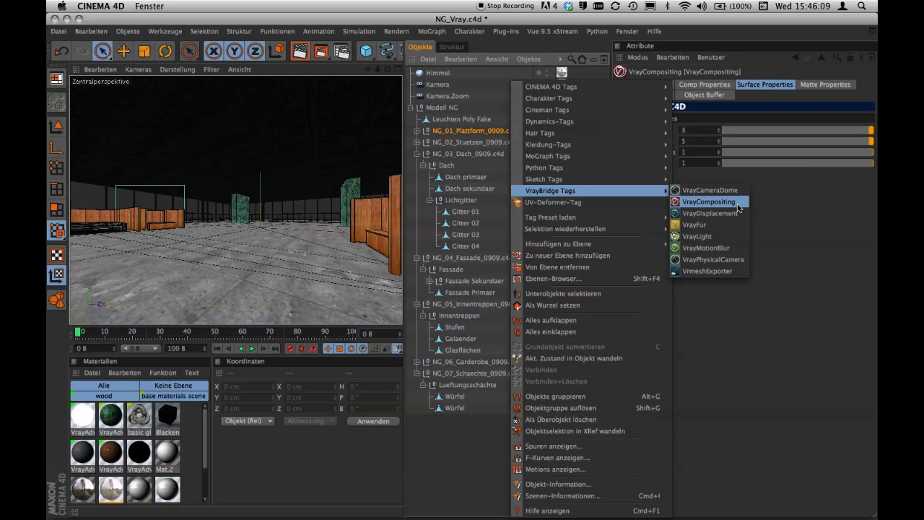
left_click(571, 66)
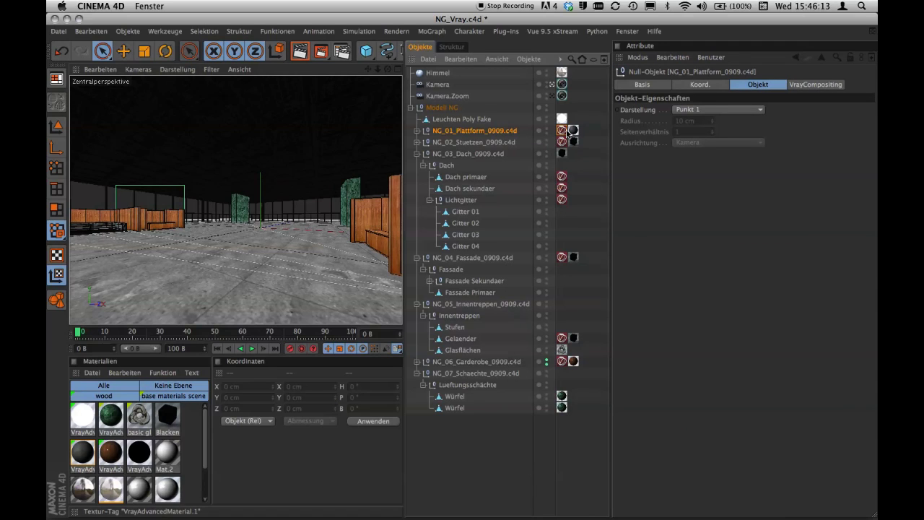
- Show NG_01_Plattform's VrayCompositing Comp Properties: camera visibility, shadows, GI, reflections and refractions on
left_click(562, 131)
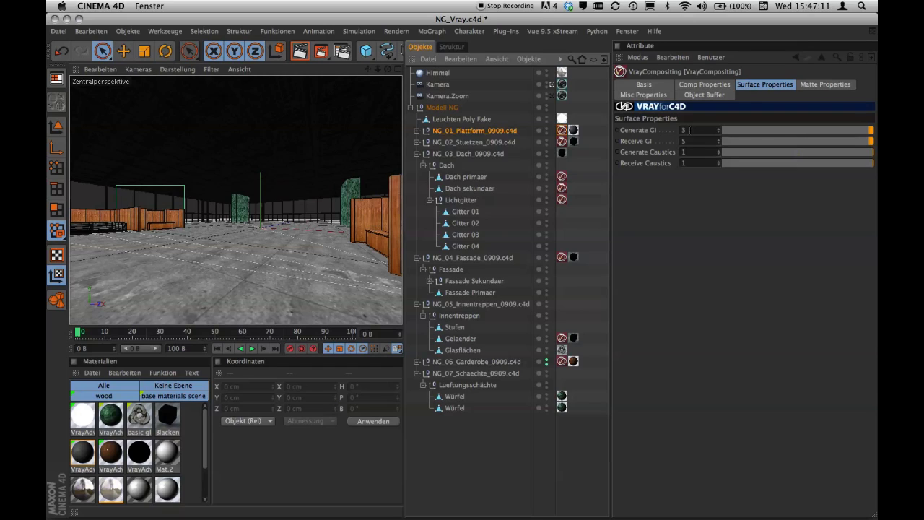
left_click(719, 88)
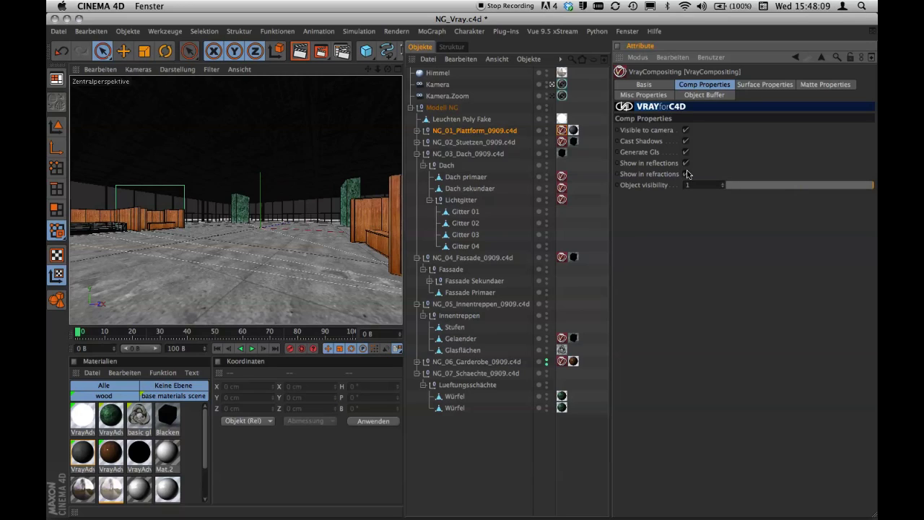
- Review the NG_01 platform tag's generate/receive GI and caustics values, GI quality multiplier and surface ID
left_click(778, 86)
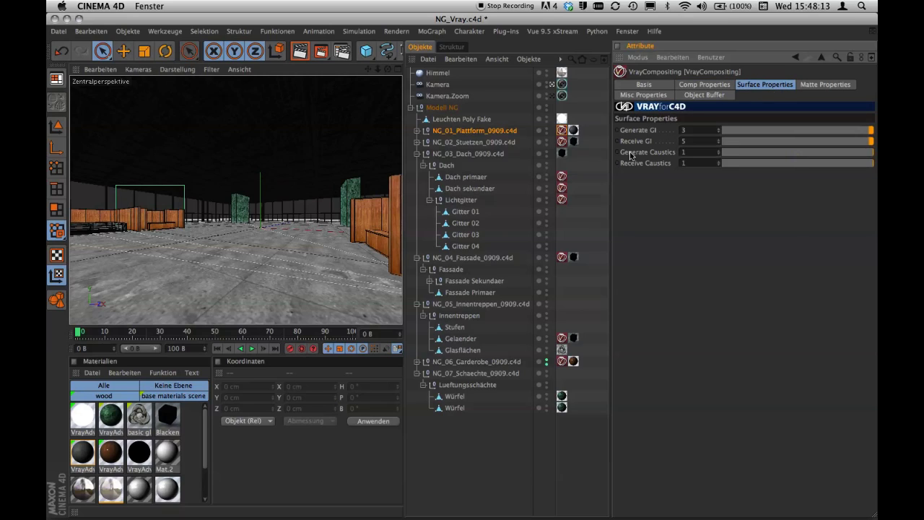
left_click(655, 98)
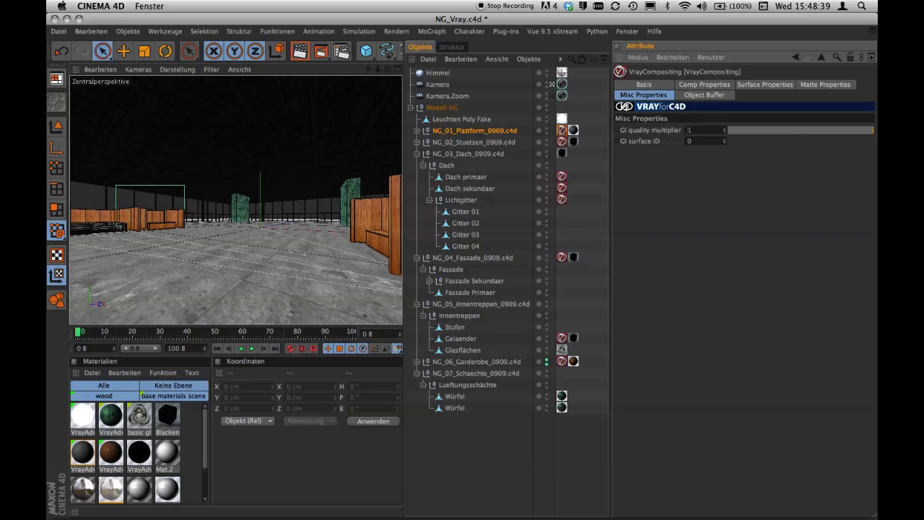
left_click(765, 84)
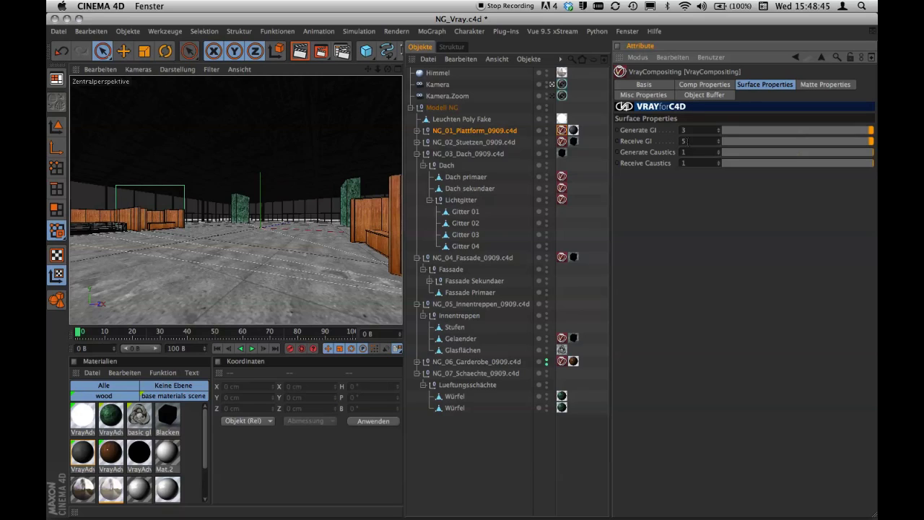
- Compare with the NG_02 supports tag, finishing on Dach primaer: Generate GI 5, Receive GI 10
left_click(563, 141)
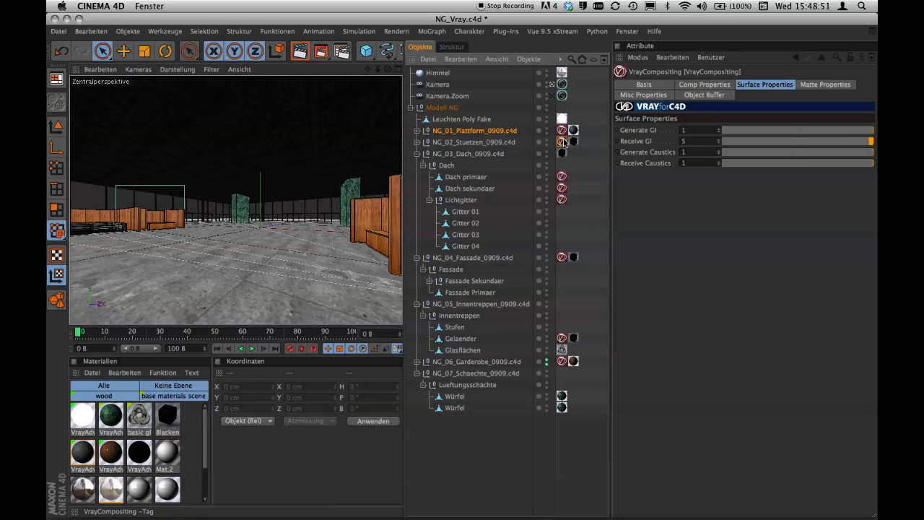
left_click(562, 130)
left_click(562, 141)
left_click(562, 177)
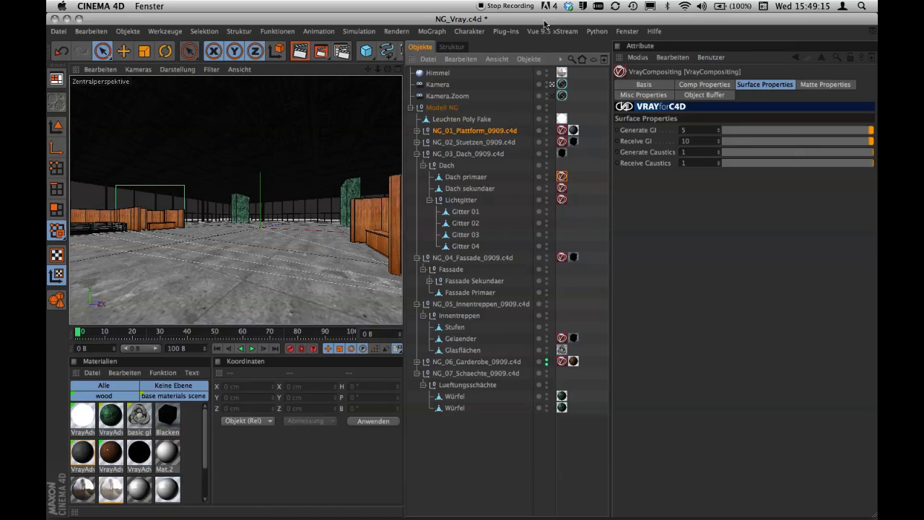
- Open the Bild-Manager from the Fenster menu as a small floating viewer
left_click(626, 32)
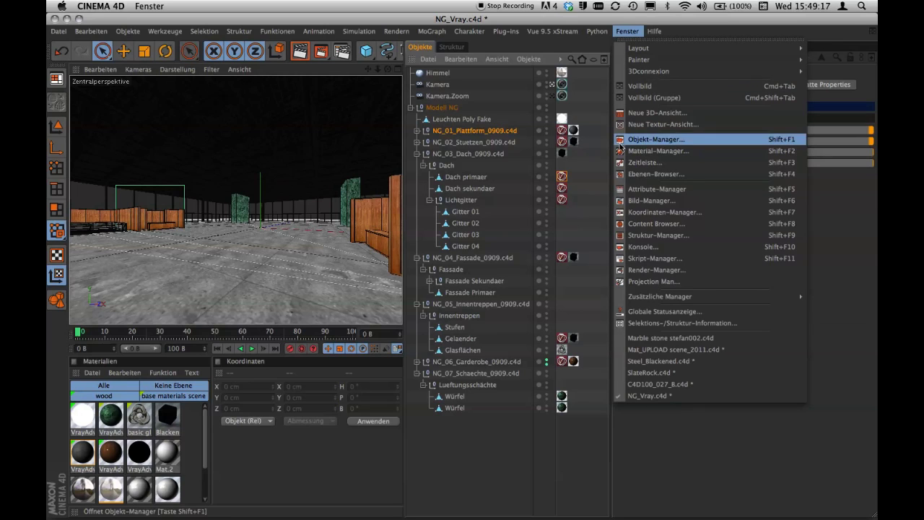
left_click(659, 200)
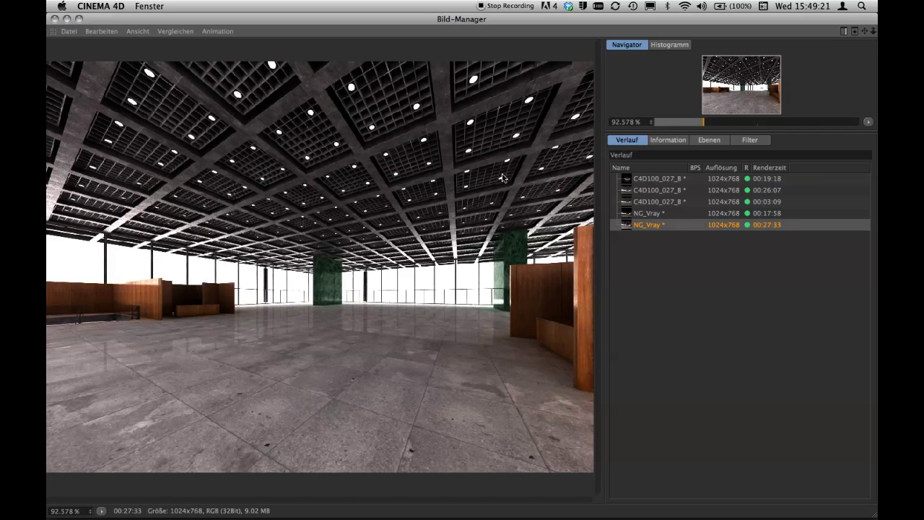
left_click(79, 19)
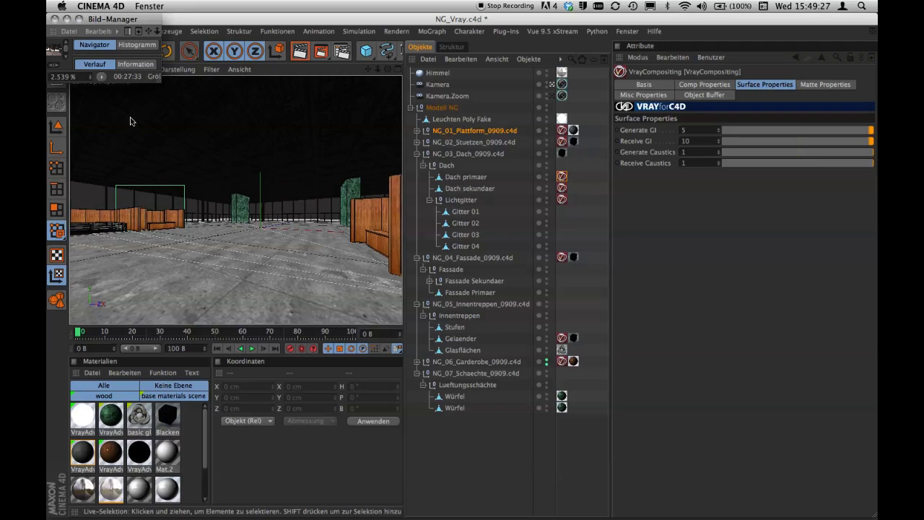
- Move and resize the floating viewer so the render preview and five-entry history are both visible
left_click_drag(89, 22, 102, 63)
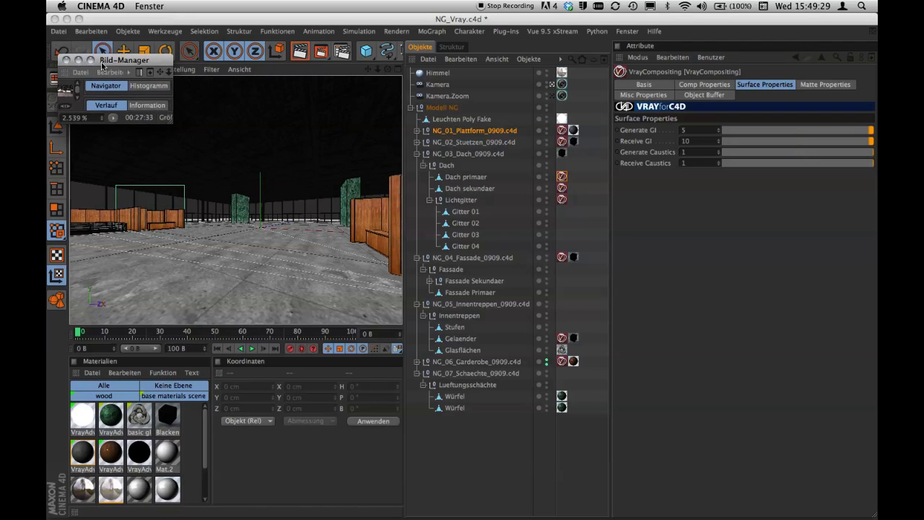
left_click_drag(168, 120, 334, 317)
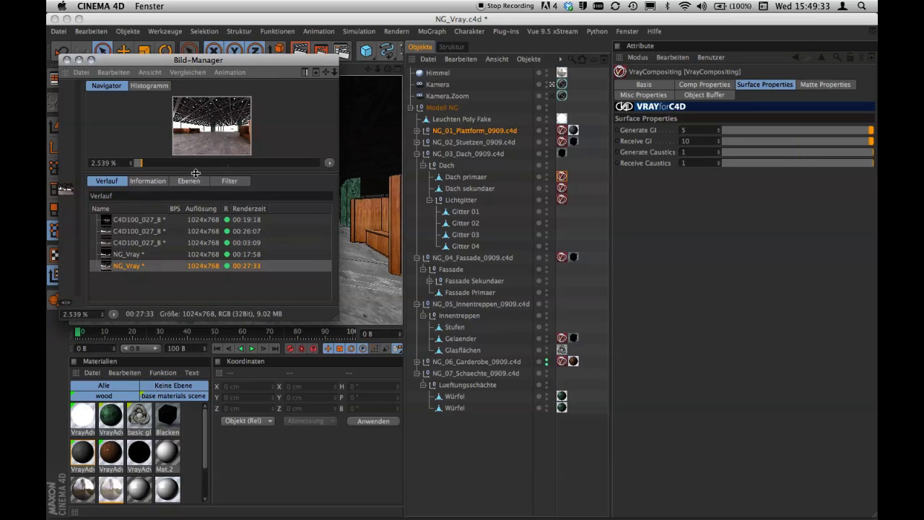
left_click_drag(195, 173, 219, 281)
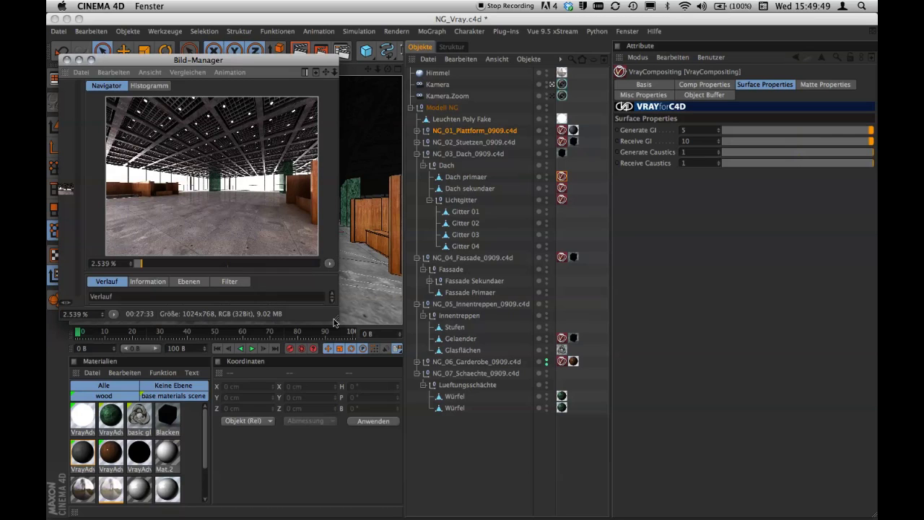
mouse_move(336, 320)
left_mouse_down()
mouse_move(344, 459)
mouse_move(179, 354)
left_mouse_up()
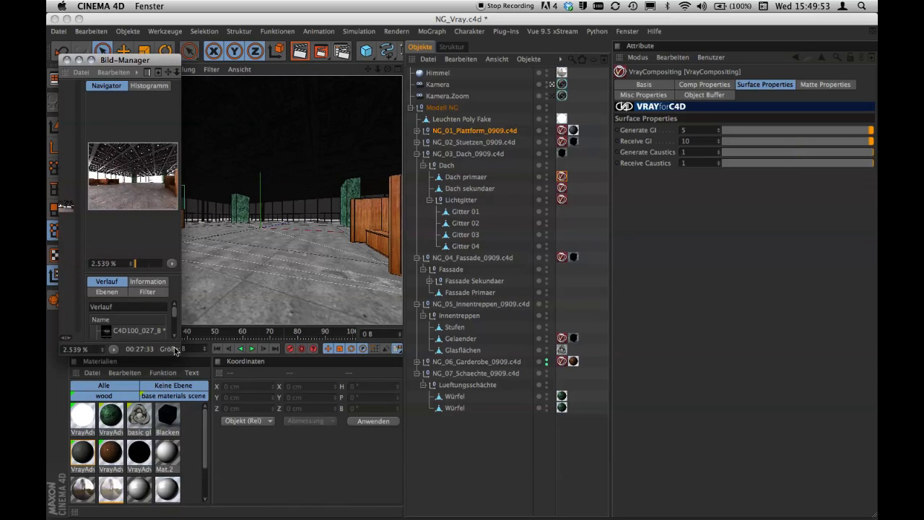
left_click_drag(179, 353, 289, 380)
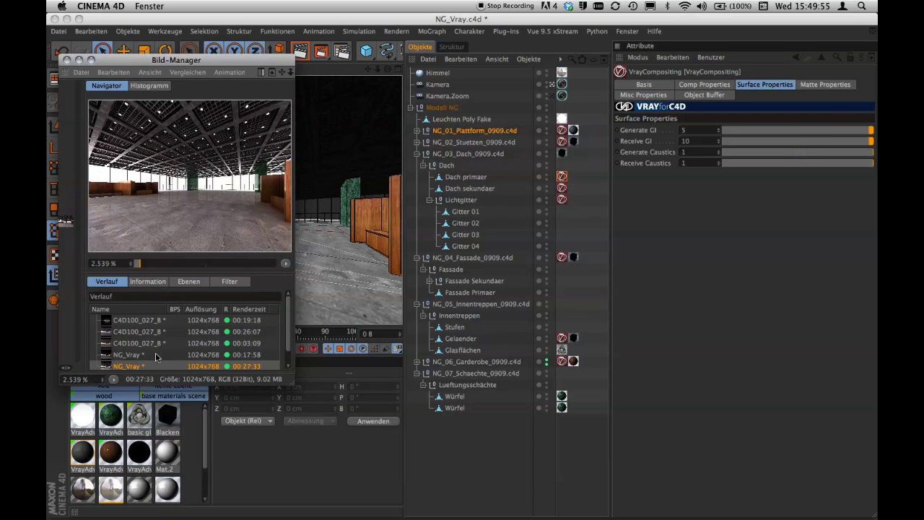
- Compare the darker and brighter NG_Vray renders, then show Dach sekundaer's tag: Generate GI 5, Receive GI 20
left_click(158, 351)
left_click(157, 342)
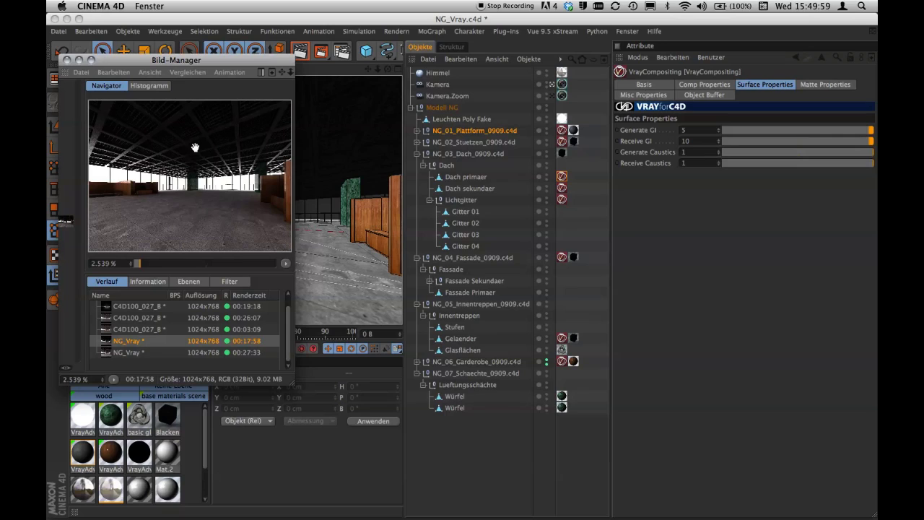
left_click(166, 352)
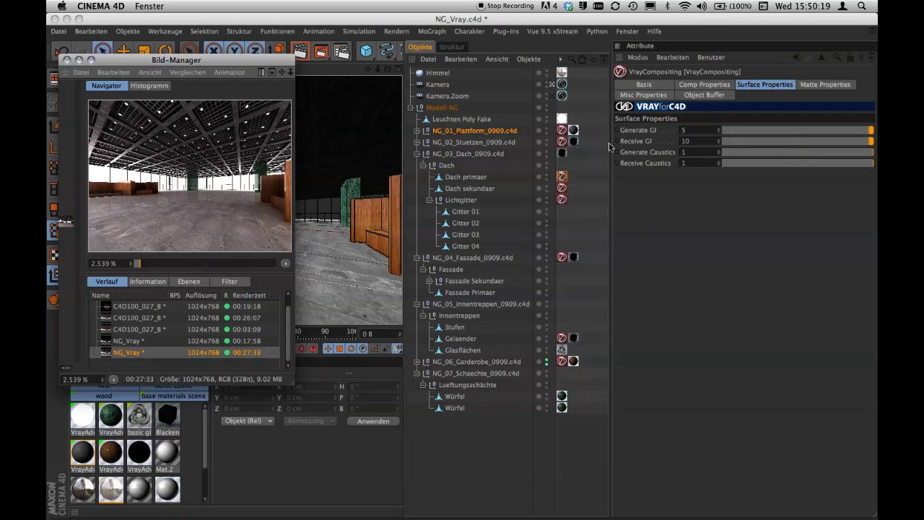
left_click(562, 189)
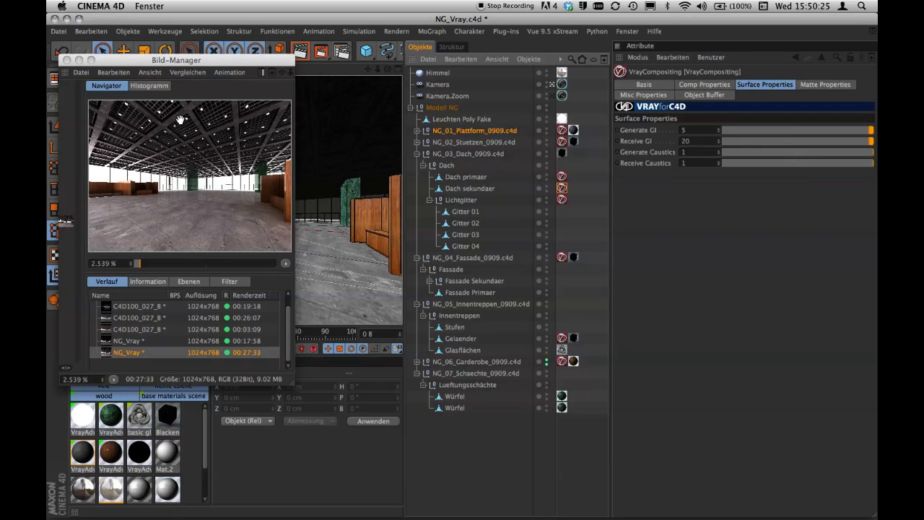
- Inspect the GI settings of the Lichtgitter, NG_04 façade and Gelaender railing compositing tags
left_click(562, 200)
left_click(561, 256)
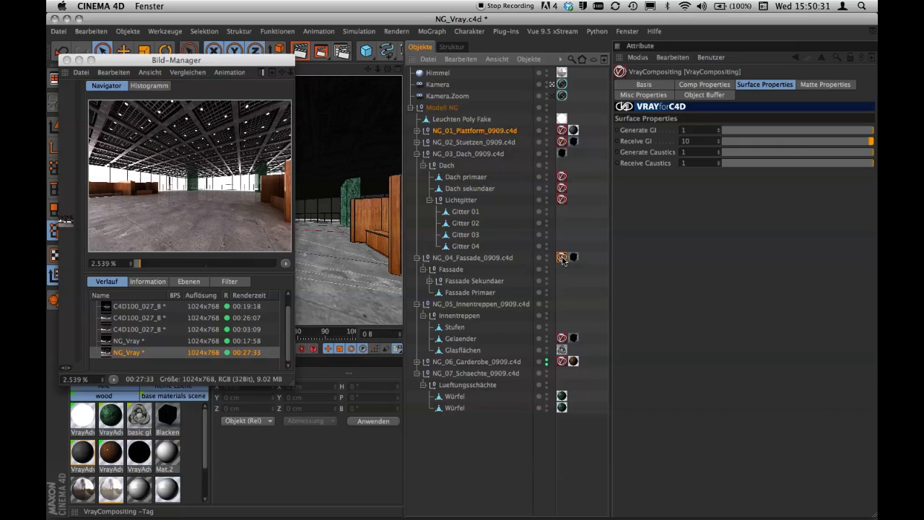
left_click(562, 338)
- Multi-select six compositing tags, including Dach primaer and NG_02 supports, to compare GI values, then deselect
left_click(562, 257, "shift")
left_click(561, 199, "shift")
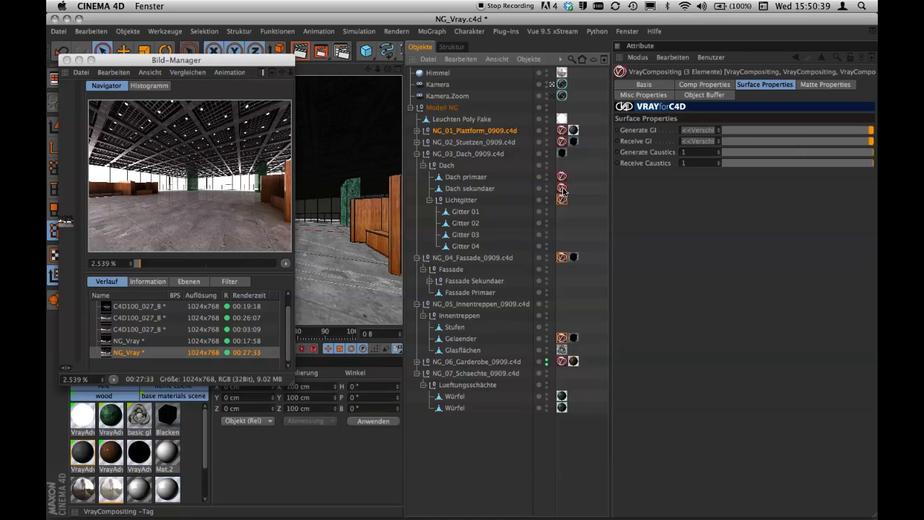
left_click(561, 187, "shift")
left_click(562, 176, "shift")
left_click(562, 143, "shift")
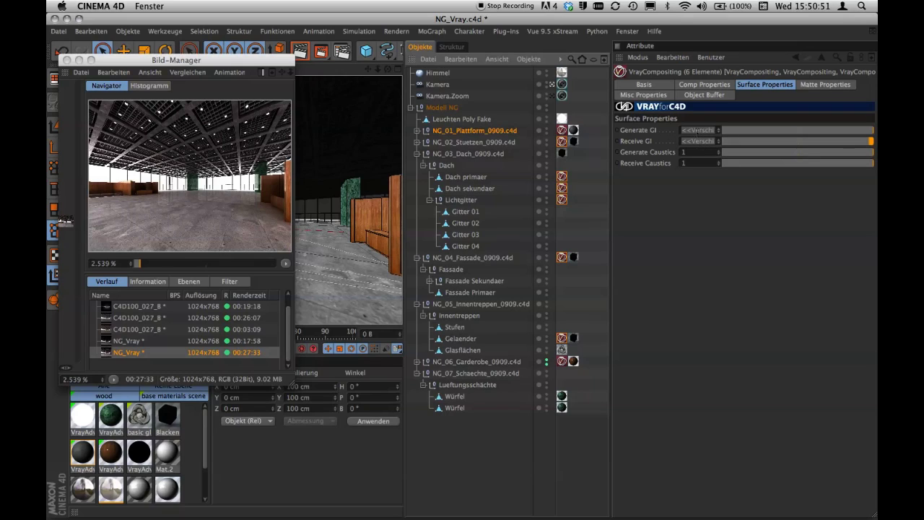
left_click(565, 223)
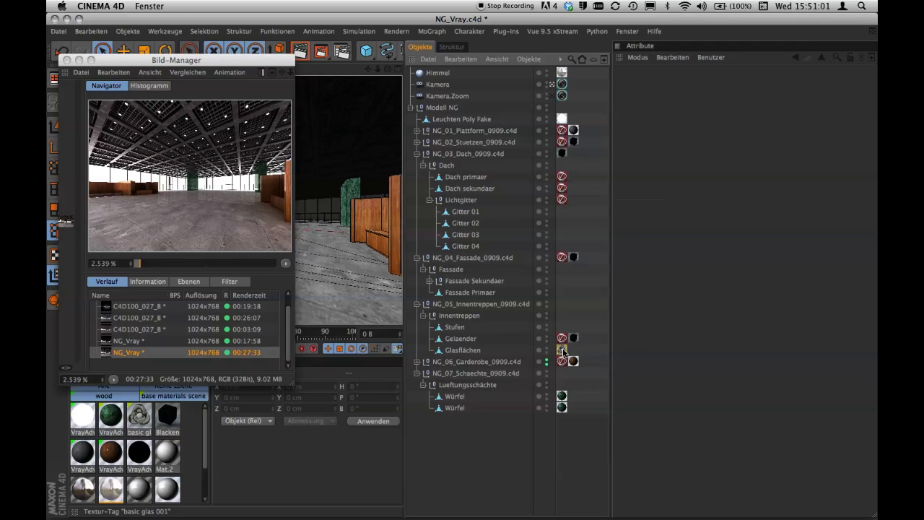
- Check basic glas 001's Refraction Layer, then the NG_06 Garderobe tag's GI (Generate 1, Receive 2)
double_click(563, 352)
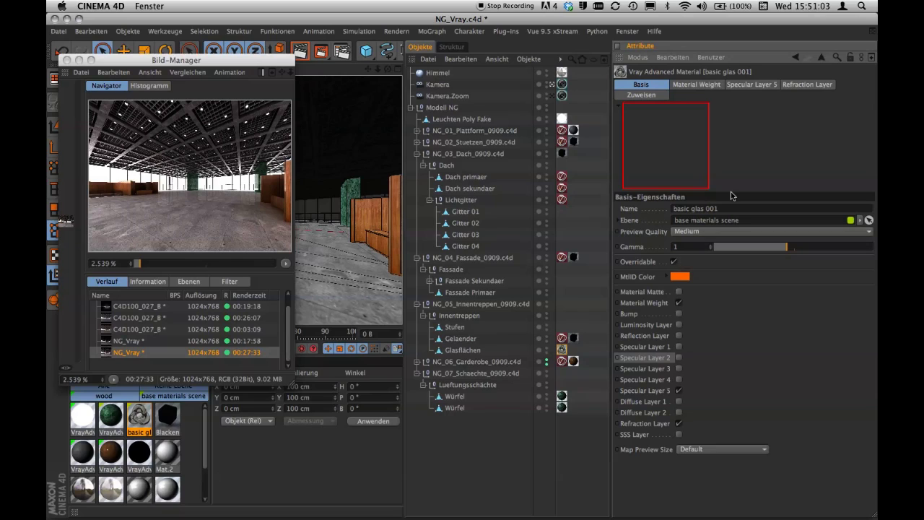
left_click(803, 85)
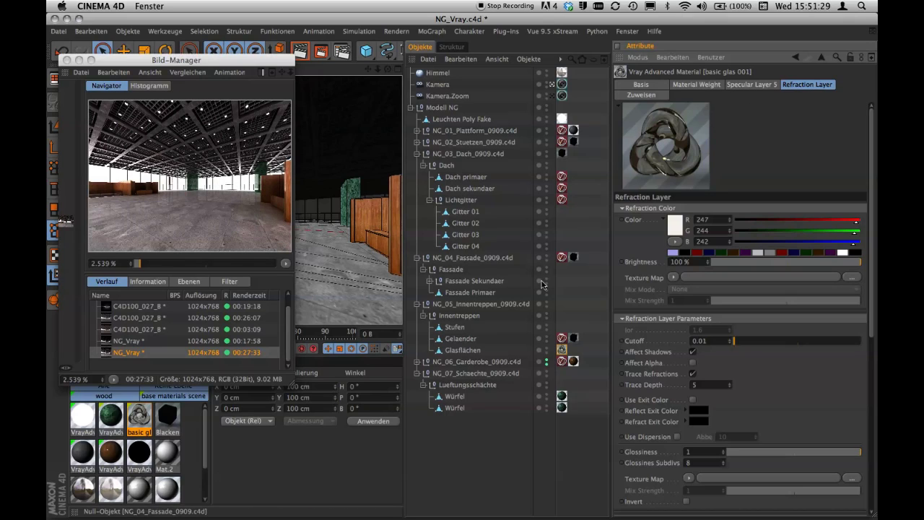
left_click(562, 361)
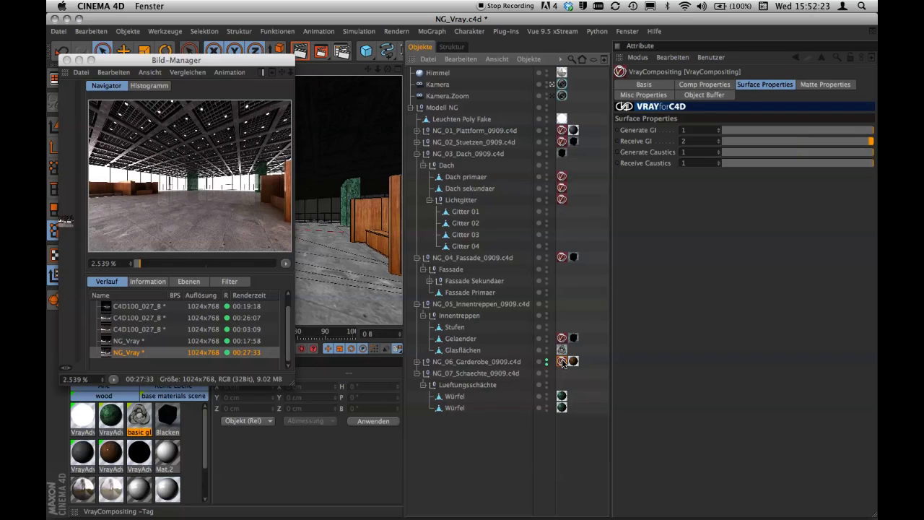
- Show the Dach sekundaer tag's Misc Properties: GI quality multiplier 0.1, GI surface ID 0
left_click_drag(562, 362, 556, 297)
left_click_drag(487, 191, 562, 188, "ctrl")
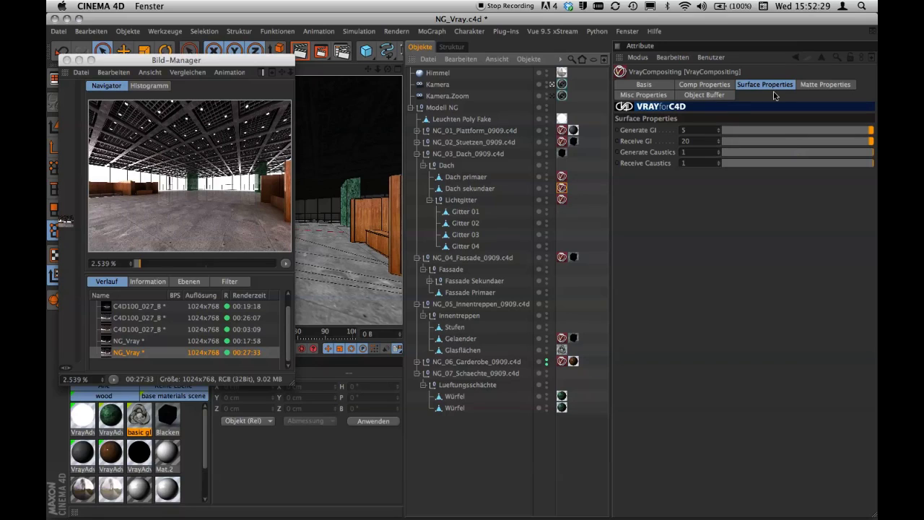
left_click(658, 96)
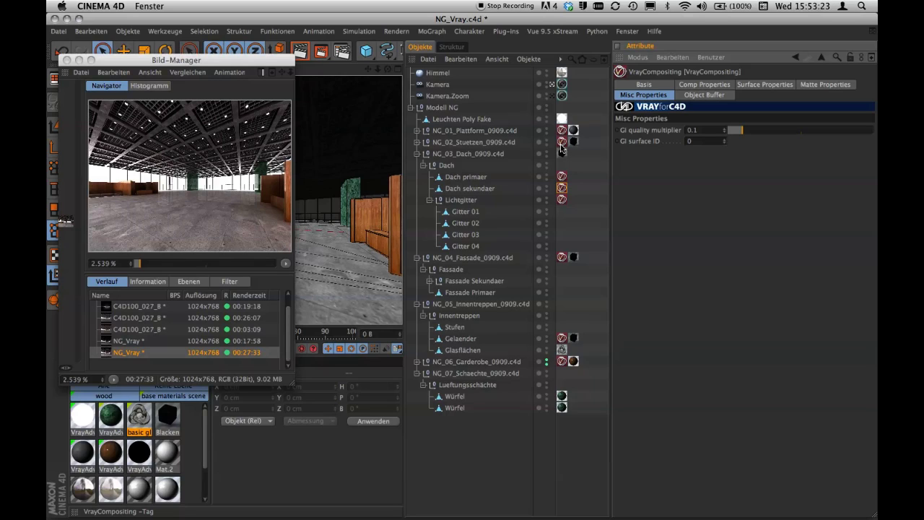
- Set NG_01's GI quality multiplier to 0.5, review NG_02's tag tabs, and maximize the NG_Vray render
left_click(563, 132)
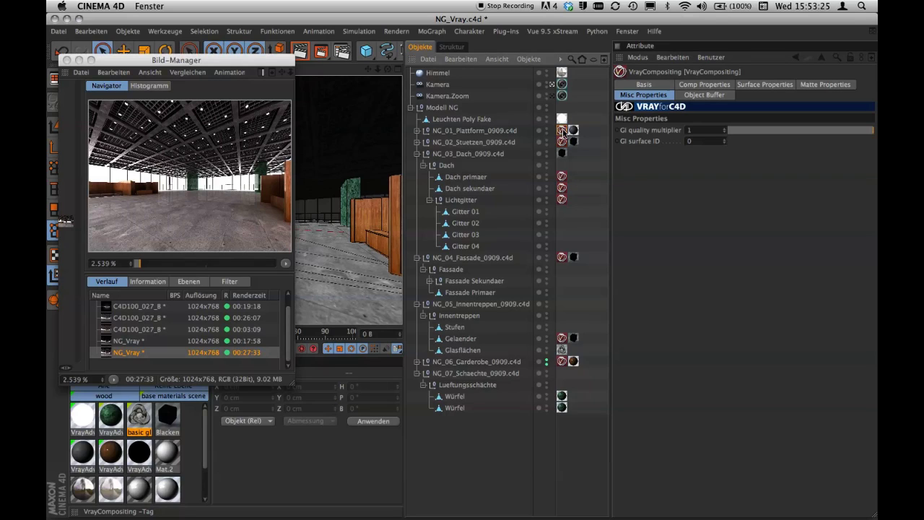
left_click(563, 142)
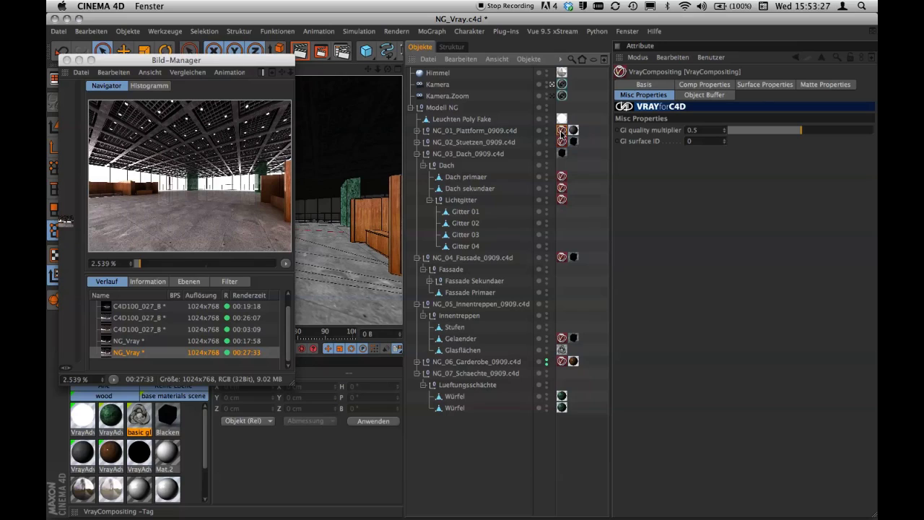
left_click(562, 141)
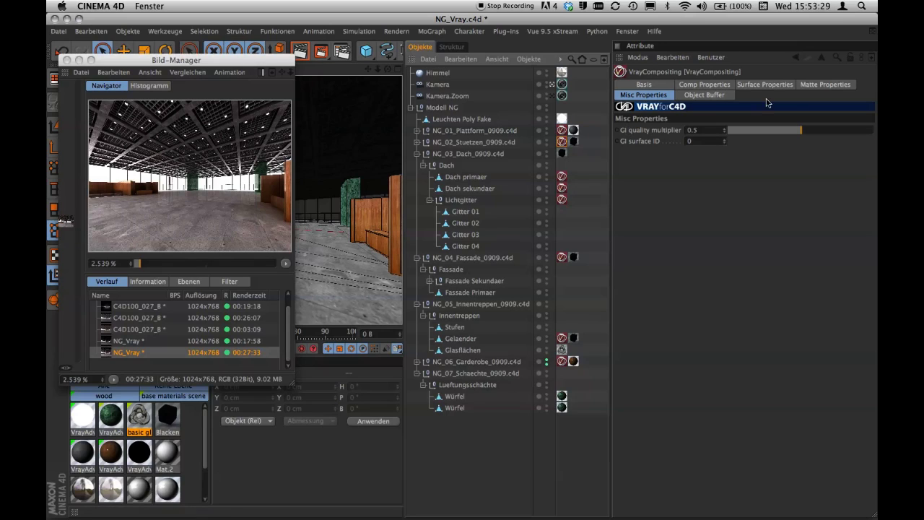
left_click(812, 86)
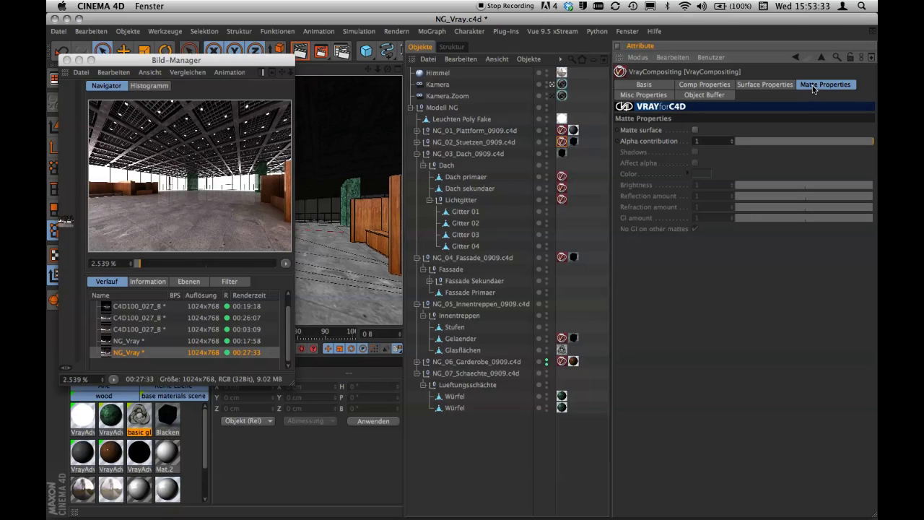
left_click(782, 84)
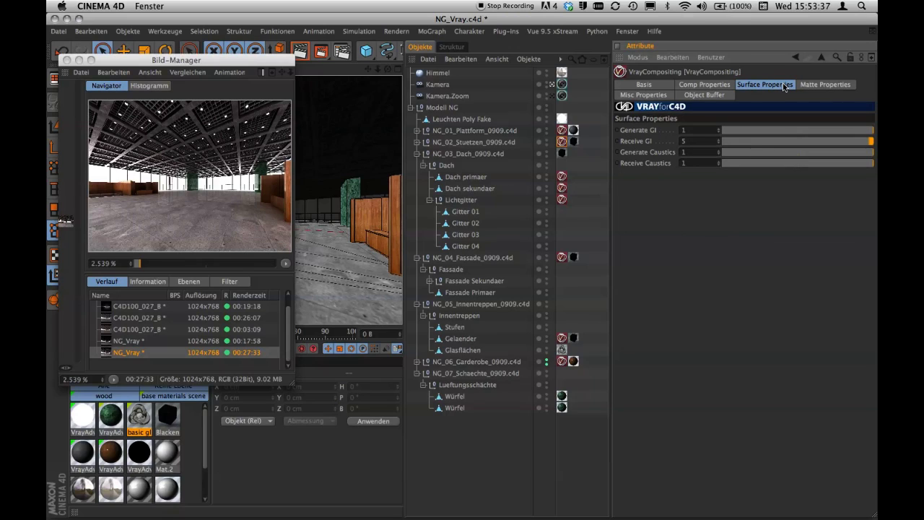
left_click(714, 87)
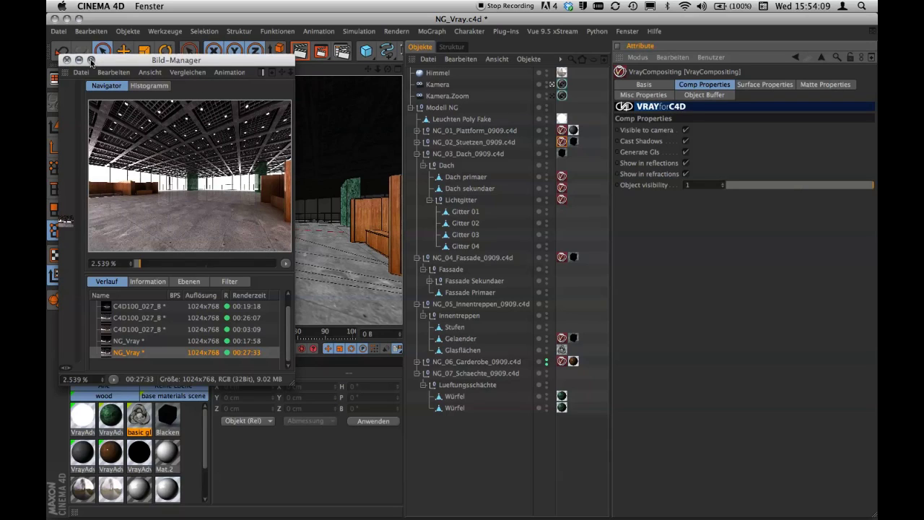
left_click(91, 61)
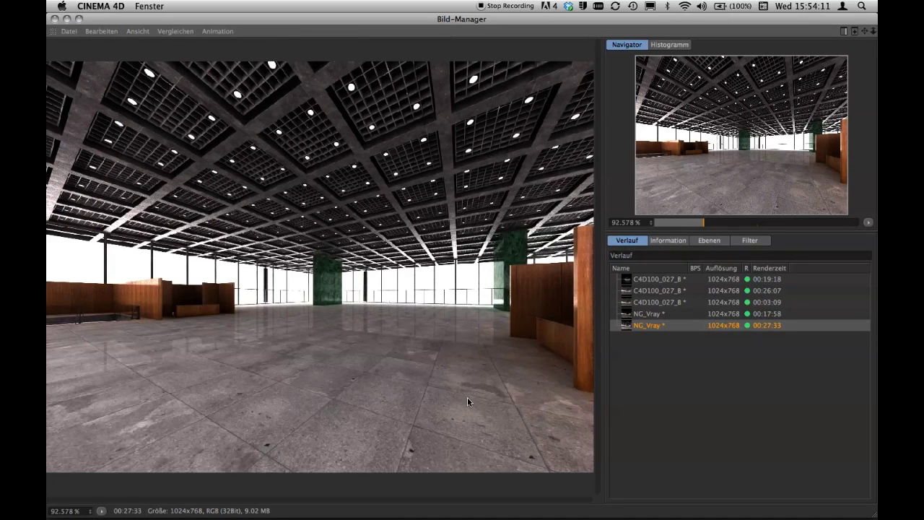